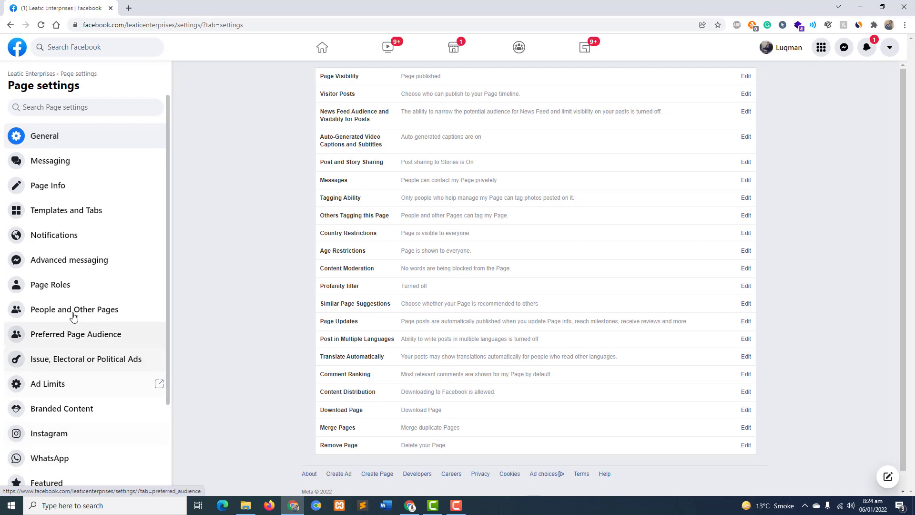
- Open the Page's Instagram settings and review the connected account's basic, business contact and private information
scroll(74, 316, "down", 3)
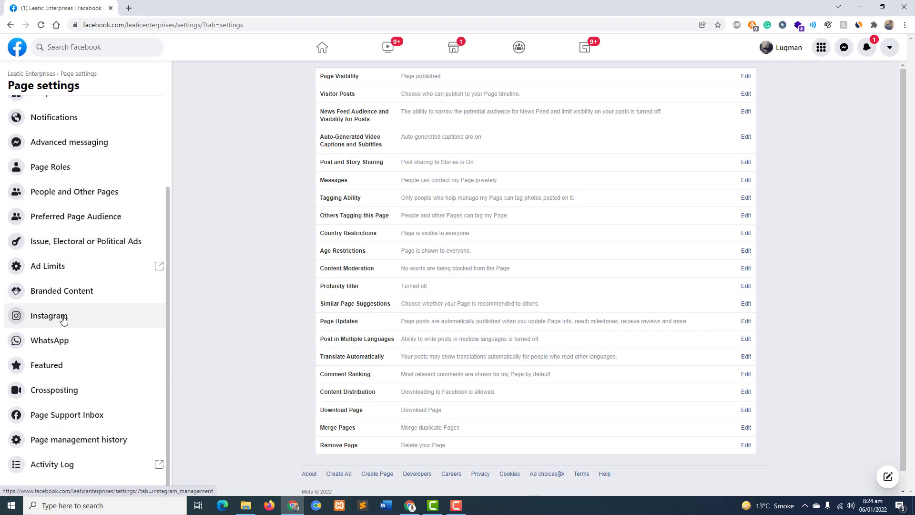
left_click(63, 318)
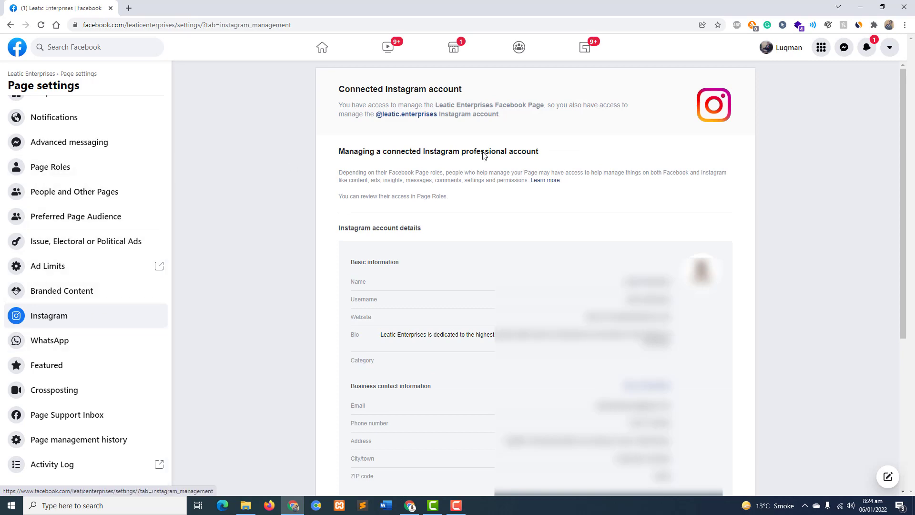
scroll(567, 151, "down", 2)
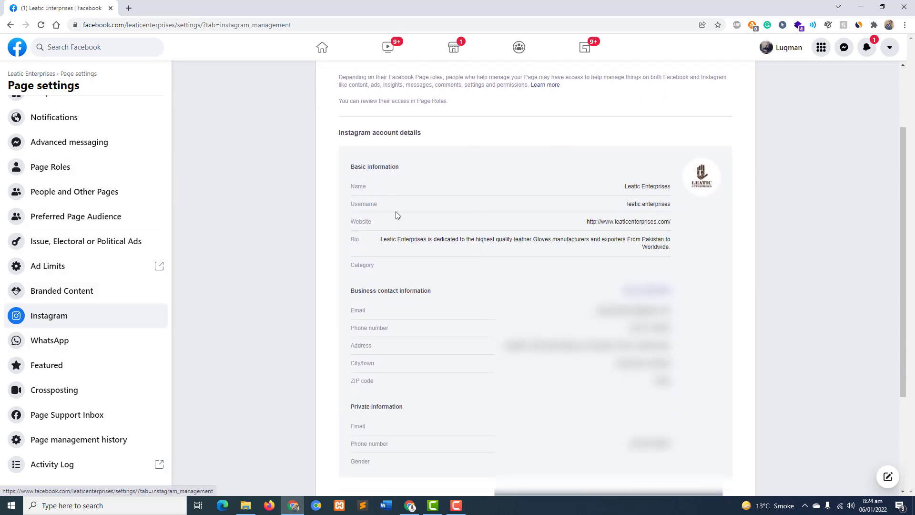
scroll(430, 212, "down", 3)
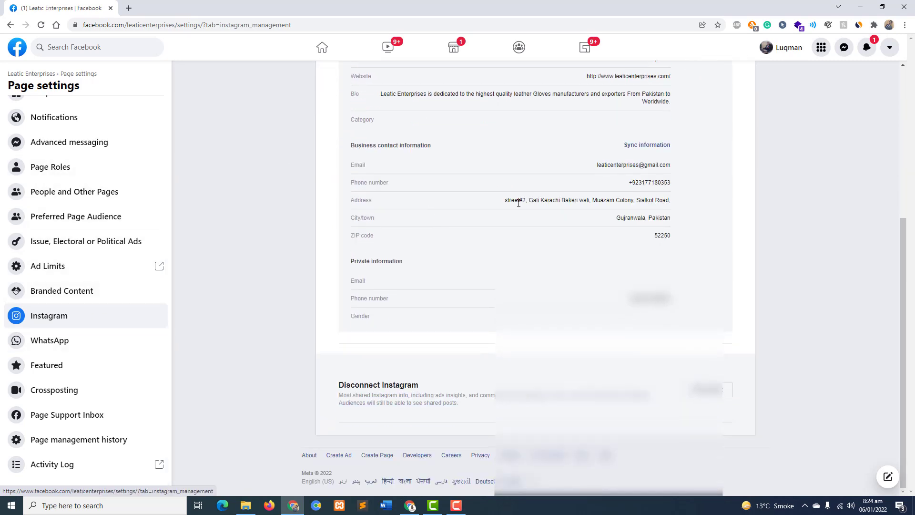
scroll(519, 202, "up", 4)
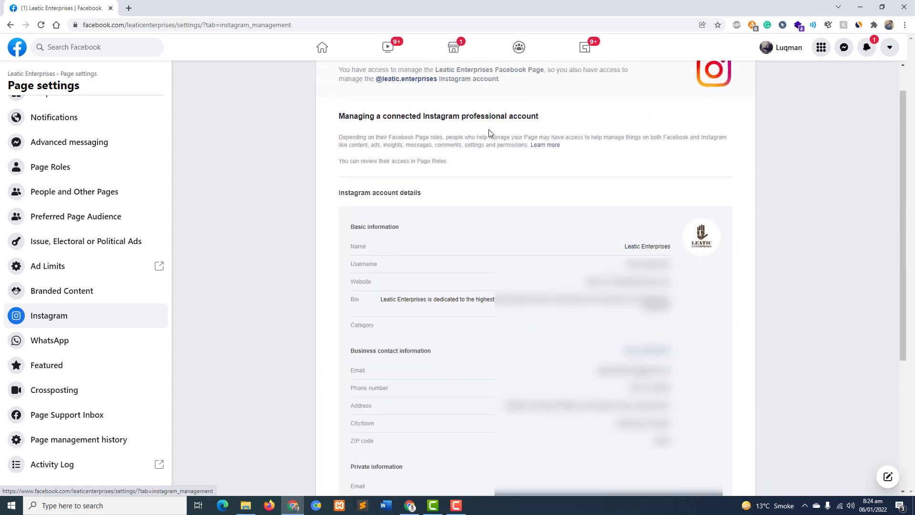
scroll(489, 132, "up", 1)
scroll(559, 154, "down", 5)
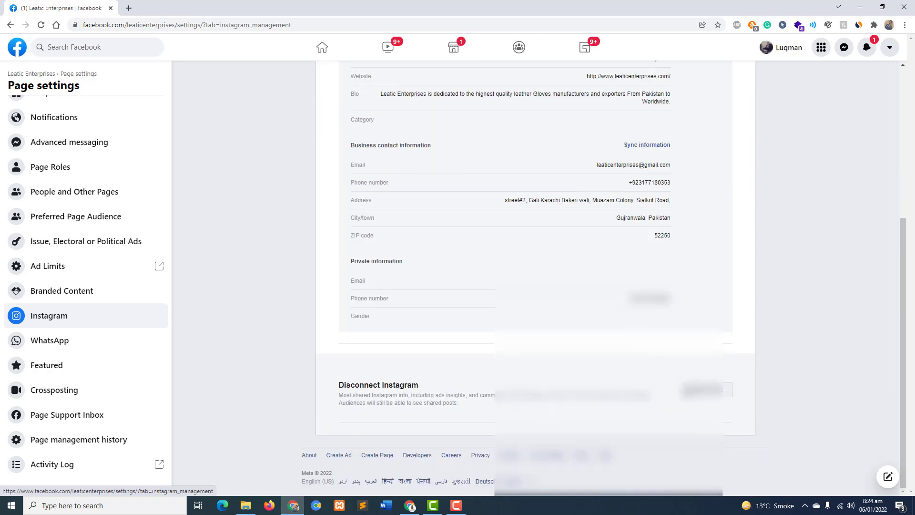
scroll(606, 252, "up", 5)
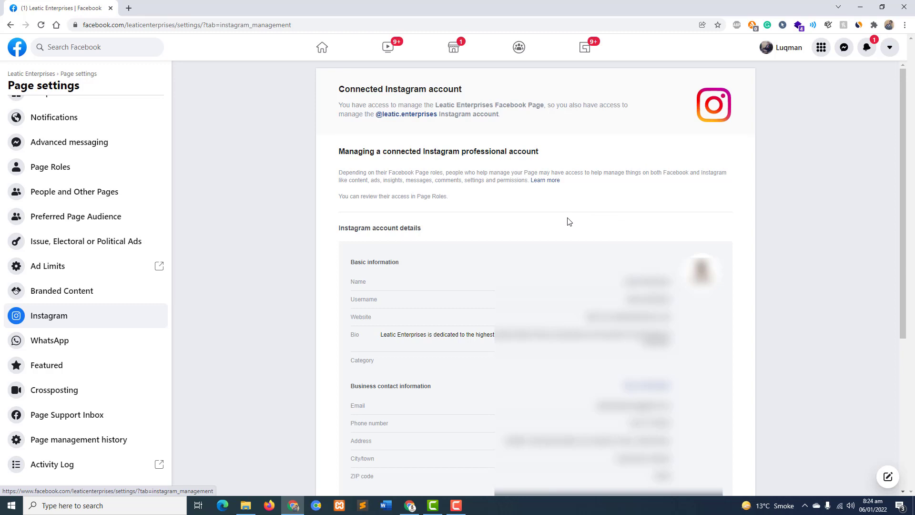
left_click_drag(630, 299, 669, 308)
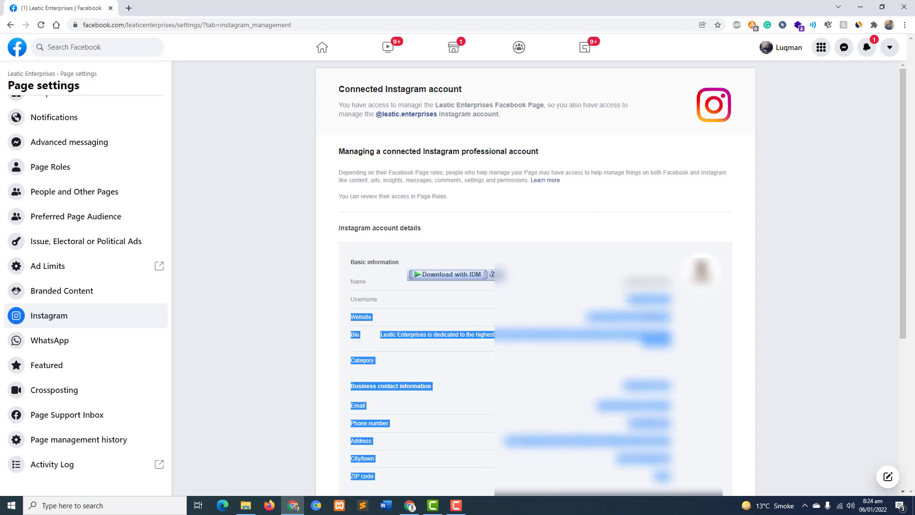
left_click(723, 321)
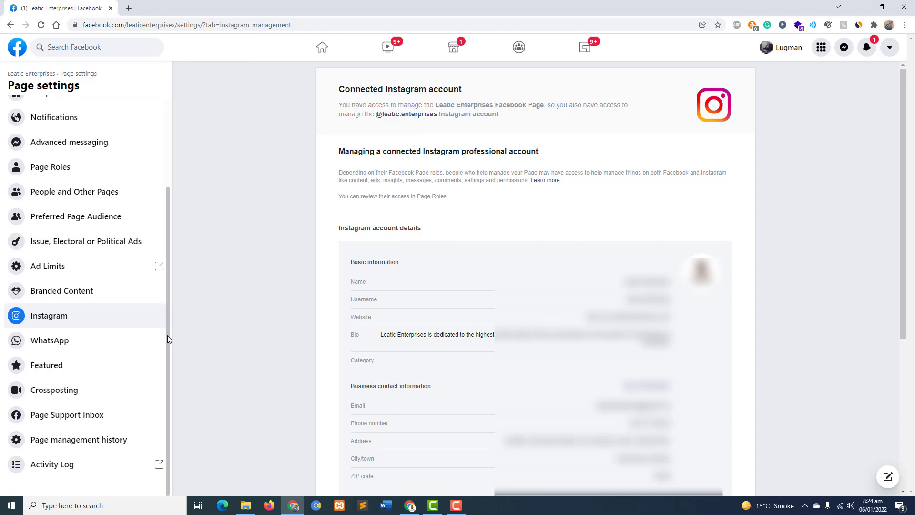
- Return to the Leatic Enterprises Page and view the matching Instagram profile in the other browser window before coming back
scroll(50, 153, "up", 3)
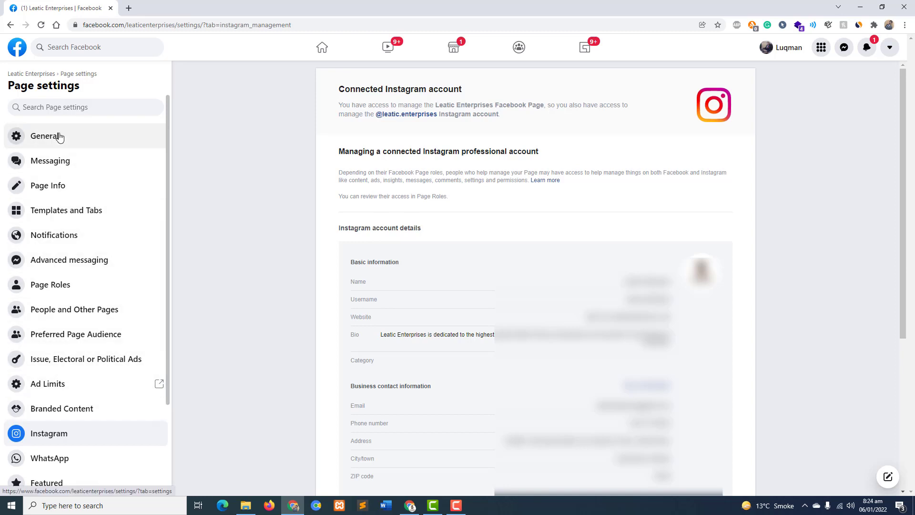
scroll(105, 238, "down", 2)
scroll(71, 191, "up", 2)
left_click(43, 75)
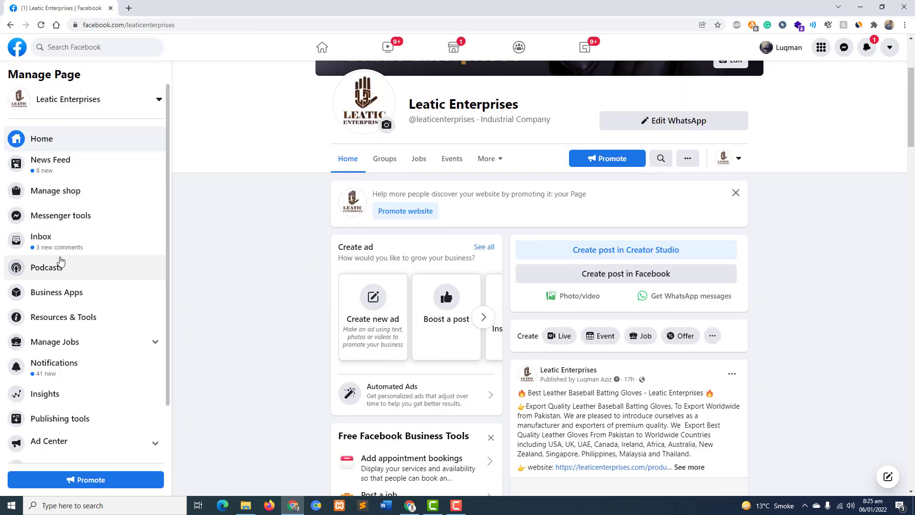
left_click(410, 505)
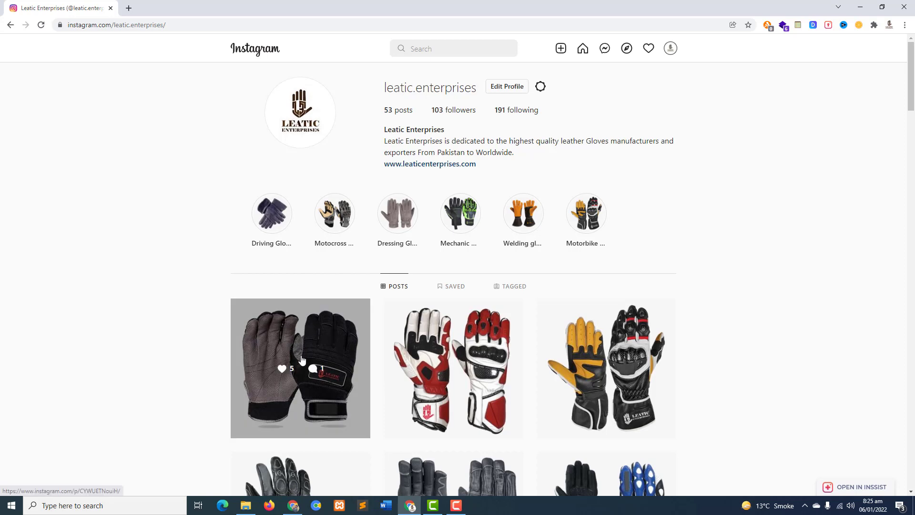
left_click(293, 505)
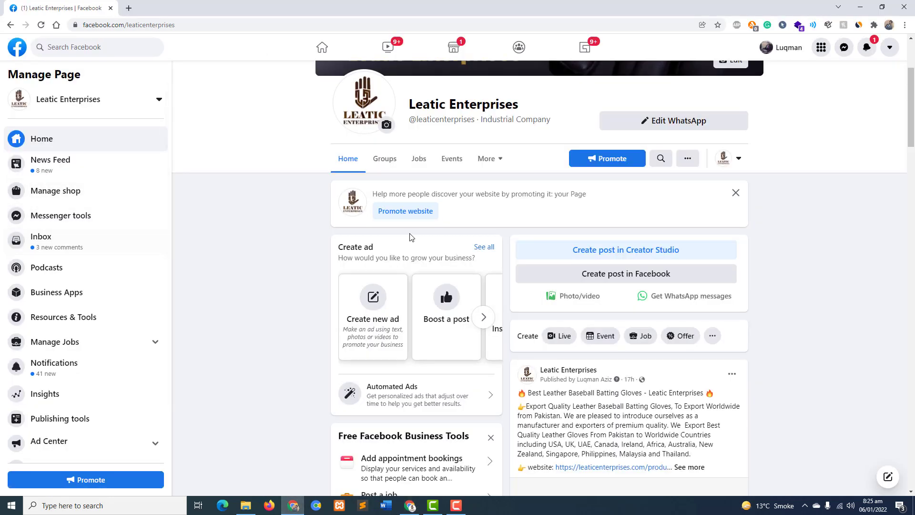
scroll(410, 236, "down", 2)
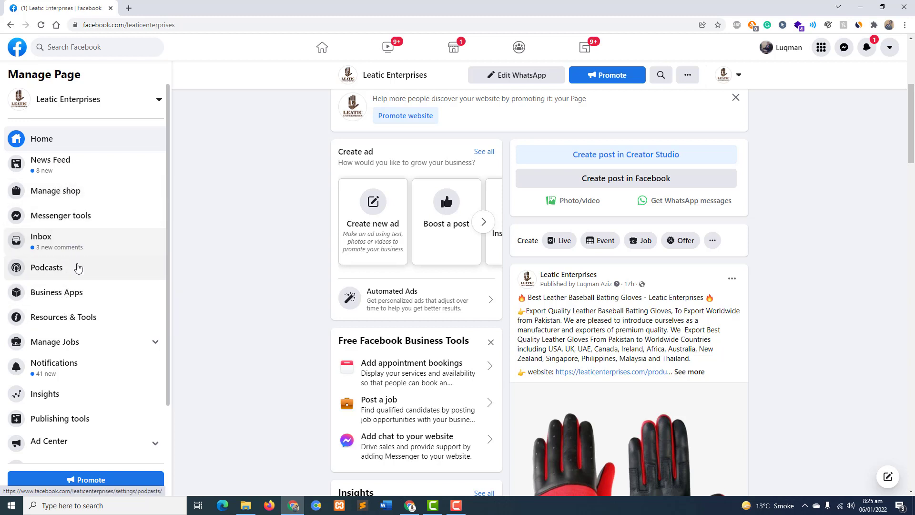
- Create a new post from the Page's Publishing tools, with both the Leatic Enterprises Facebook Page and leatic.enterprises Instagram account as placements
left_click(76, 419)
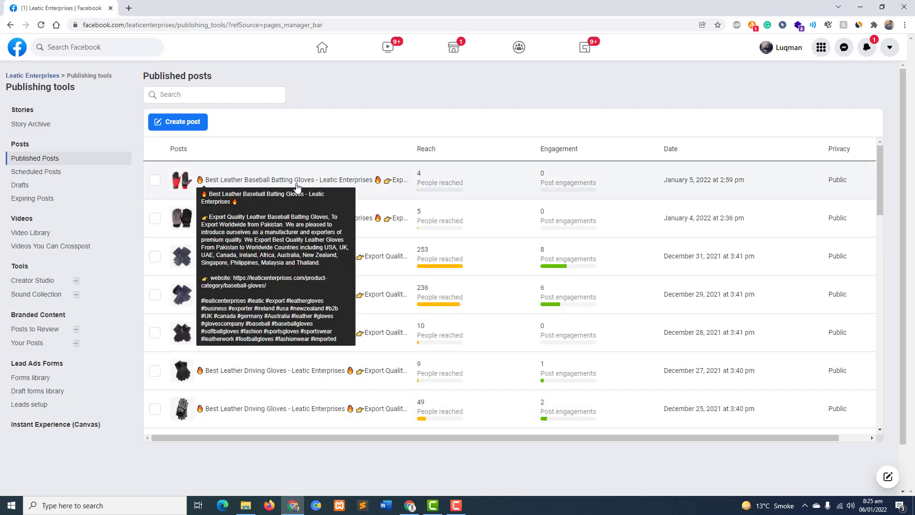
left_click(188, 127)
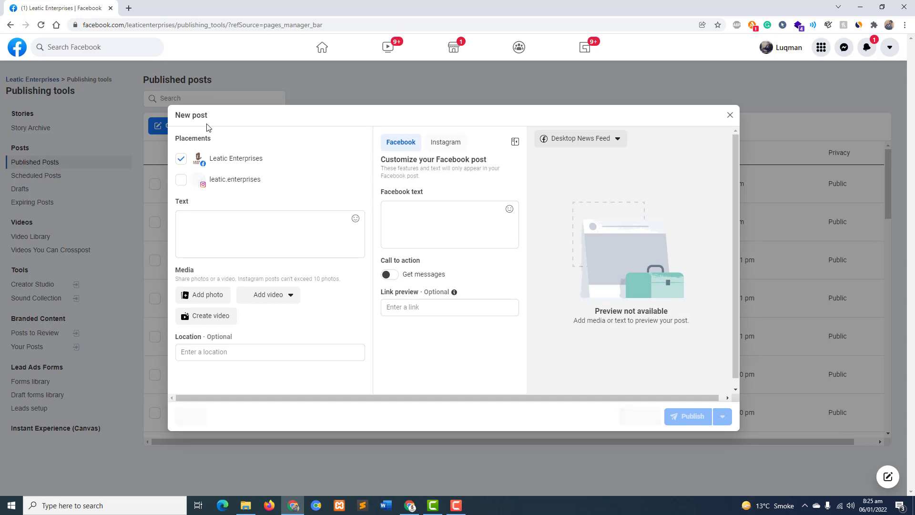
left_click(181, 181)
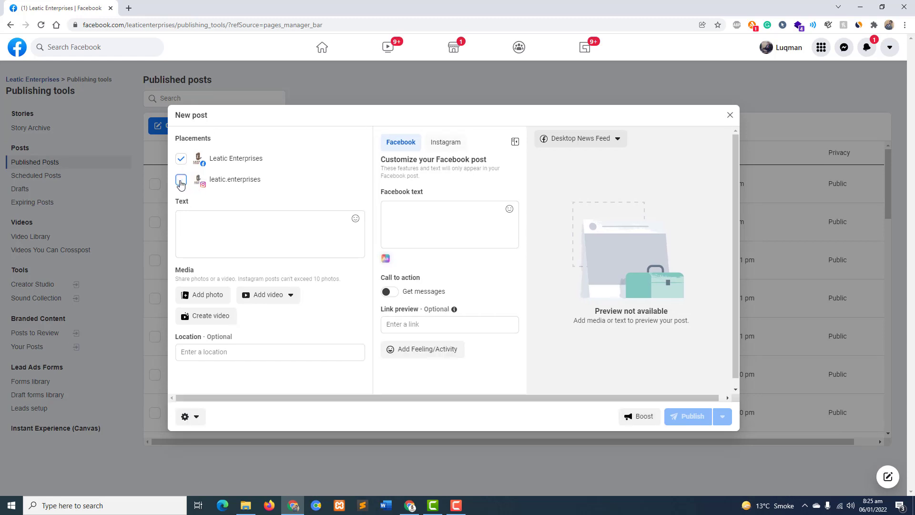
left_click(180, 184)
left_click(181, 158)
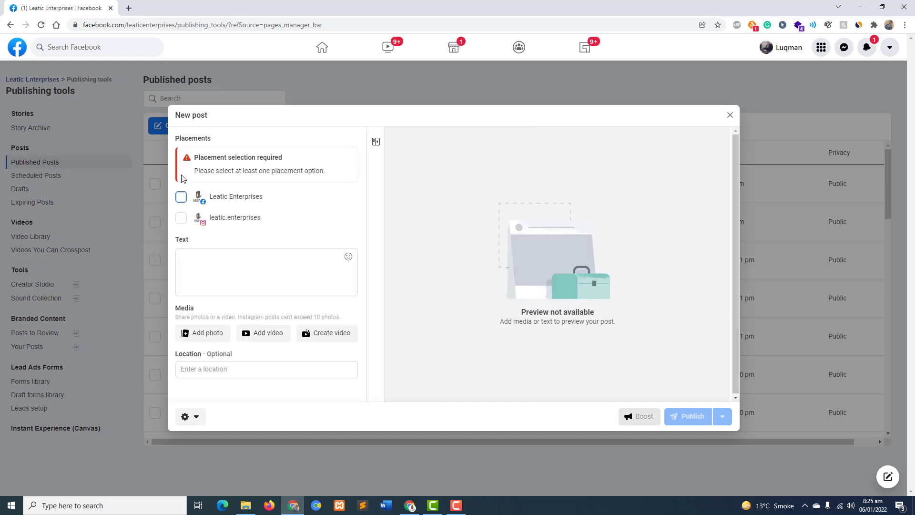
left_click(182, 218)
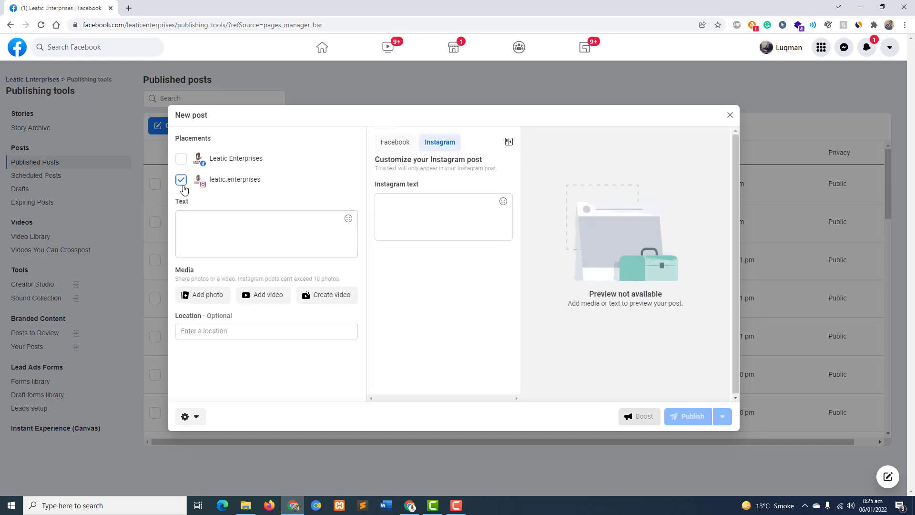
left_click(181, 159)
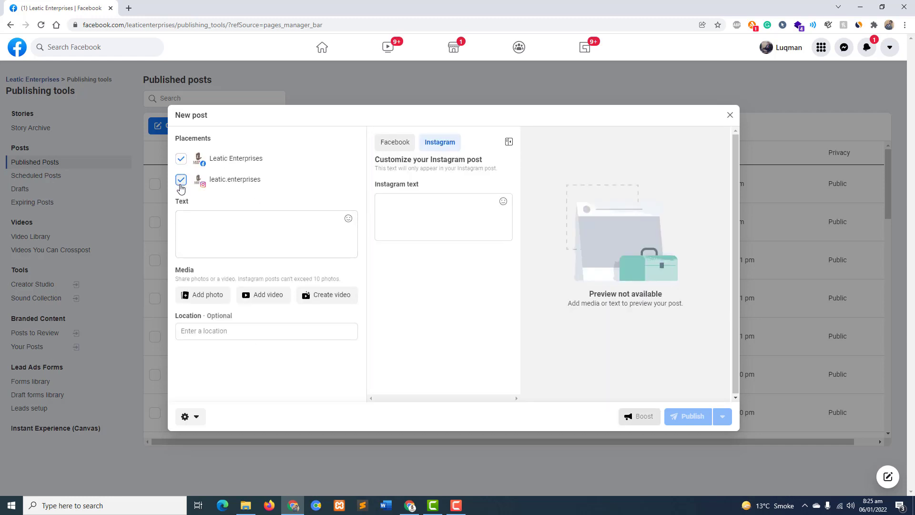
left_click(180, 184)
left_click(181, 181)
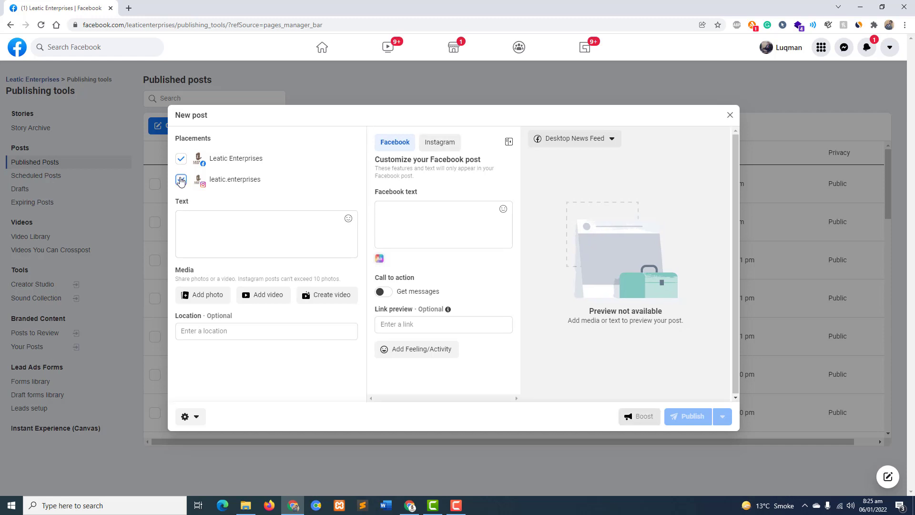
- Try Screenshot_1.png from the local glove image folders as the post's photo and remove it from the media
left_click(200, 298)
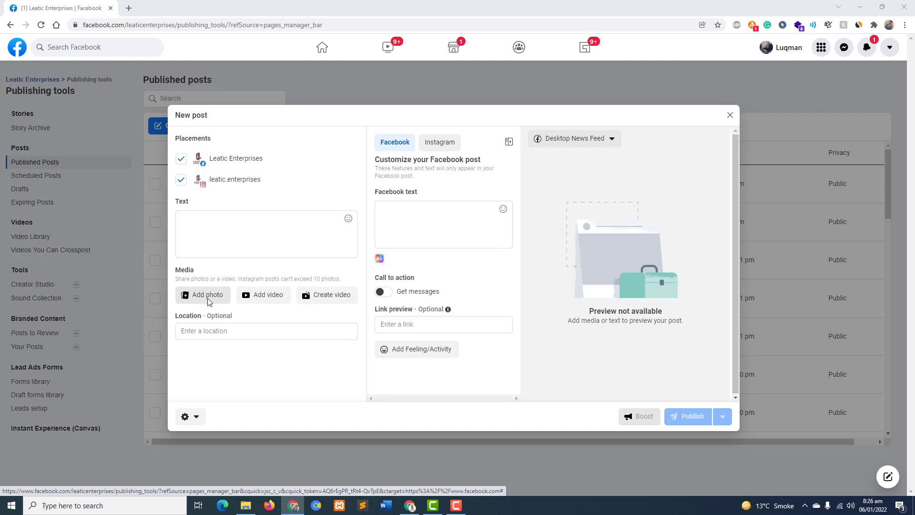
left_click(208, 301)
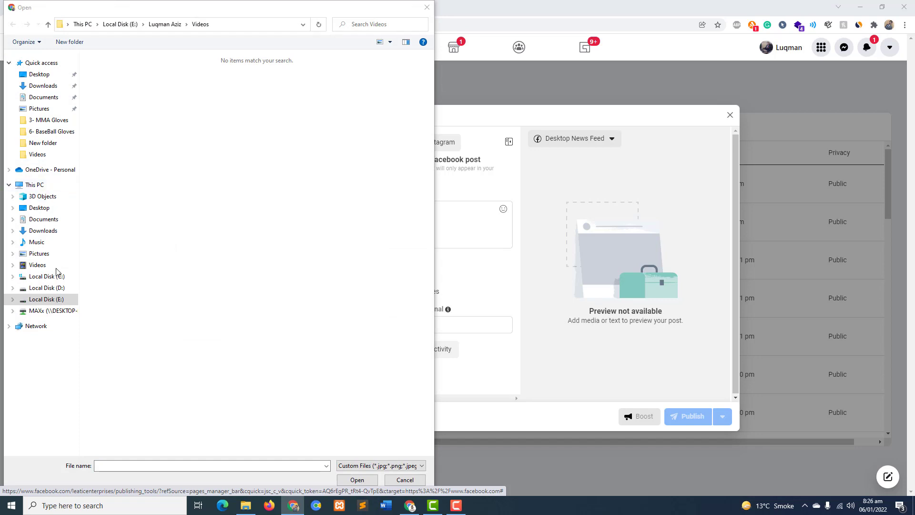
left_click(66, 287)
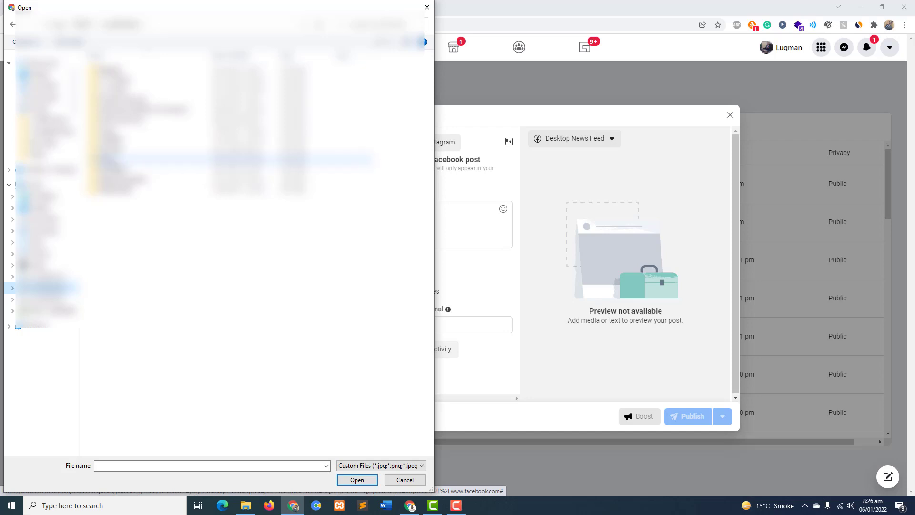
double_click(114, 154)
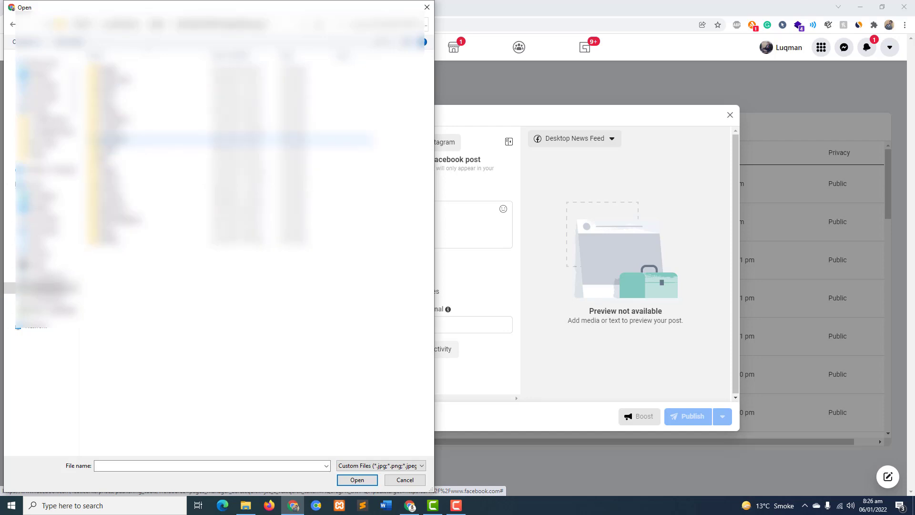
double_click(112, 106)
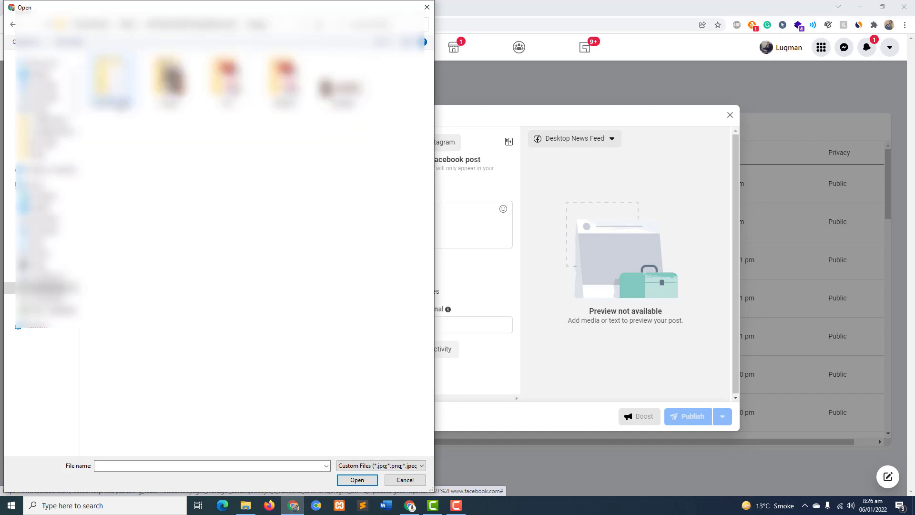
double_click(169, 81)
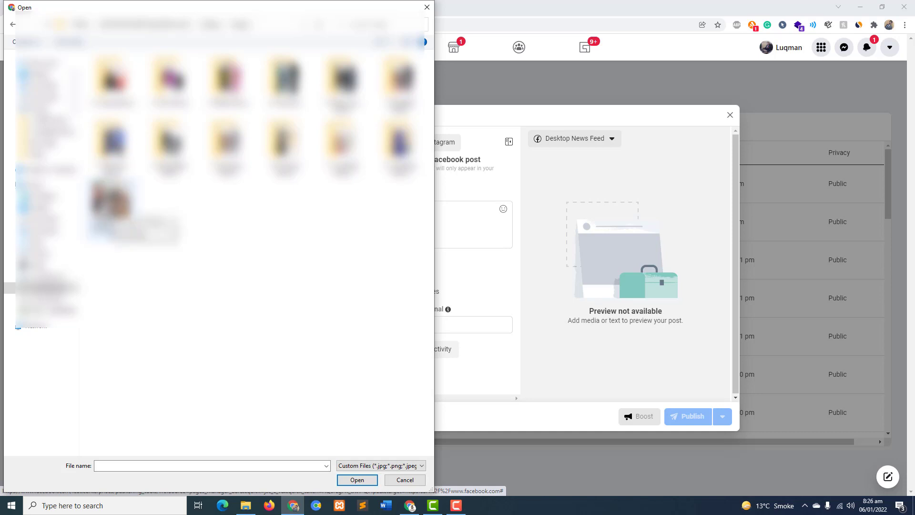
left_click(111, 204)
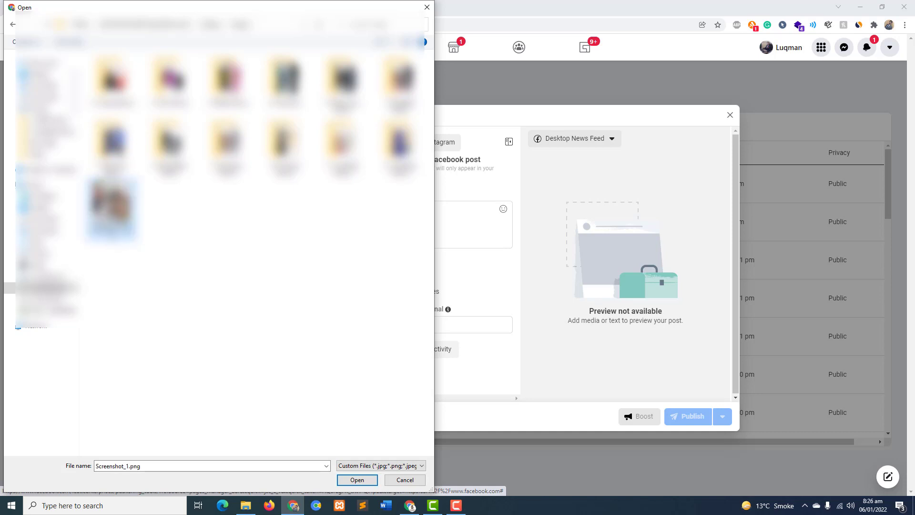
double_click(112, 209)
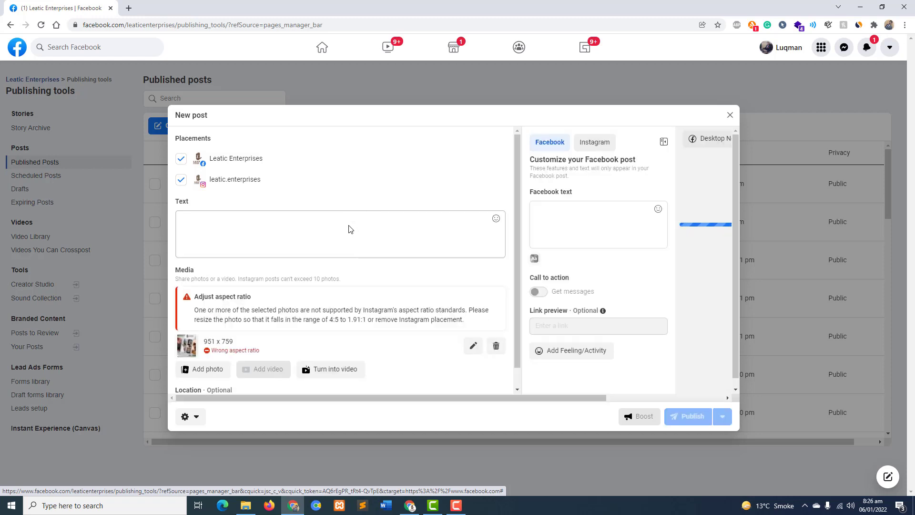
left_click(496, 346)
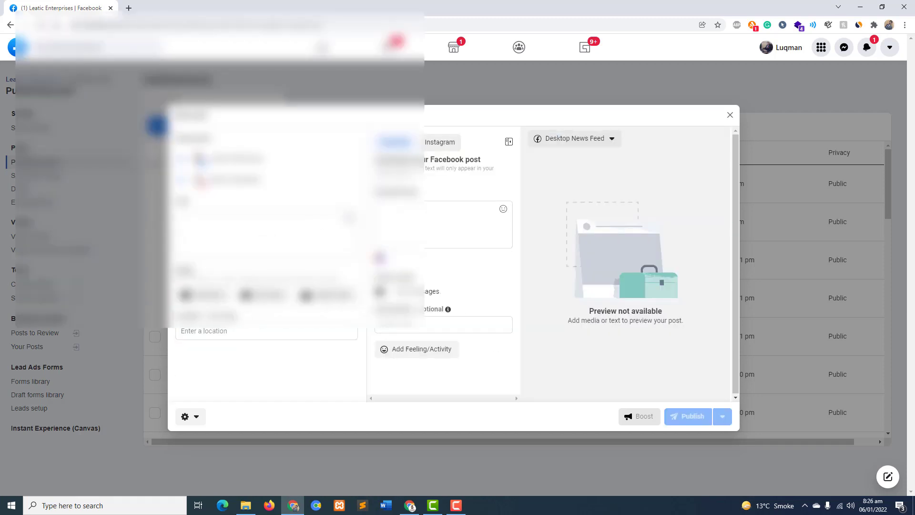
- Add the photo of black gloves with white curved stripes from the local image folders to the post
left_click(205, 295)
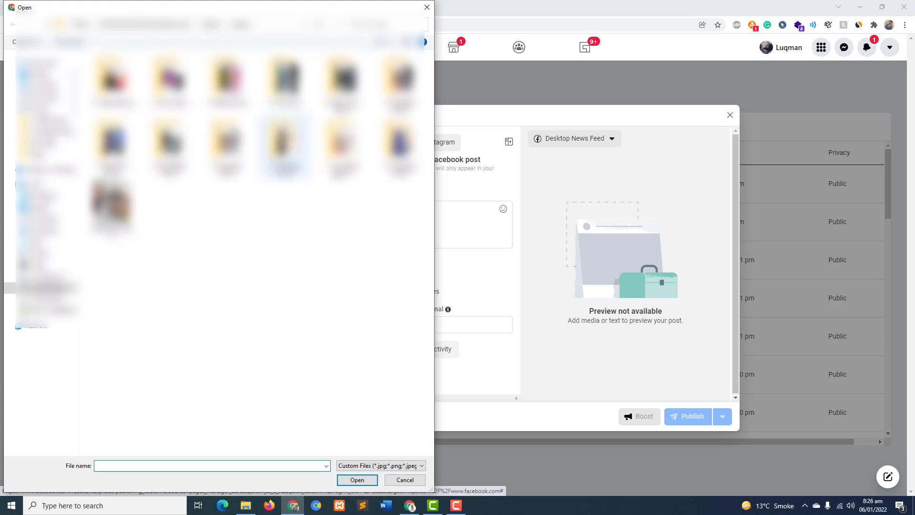
double_click(400, 143)
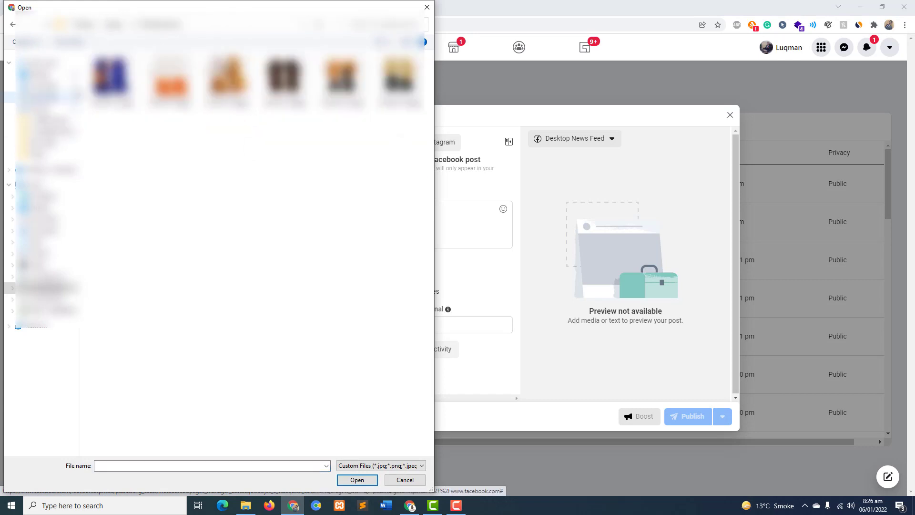
left_click(12, 24)
double_click(285, 79)
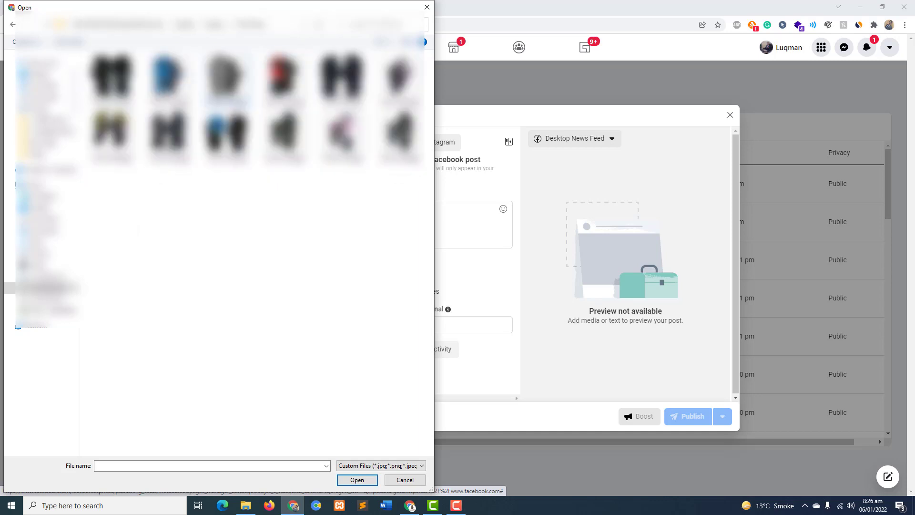
double_click(115, 88)
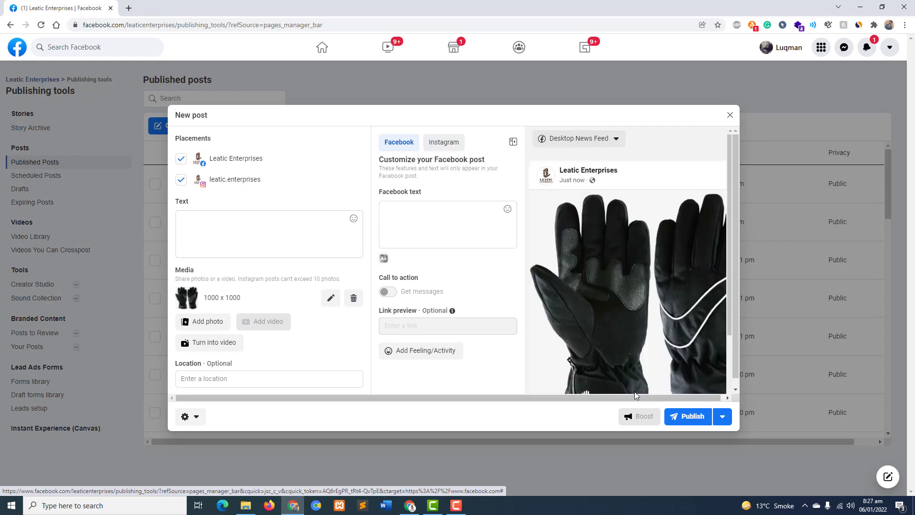
left_click_drag(634, 395, 637, 395)
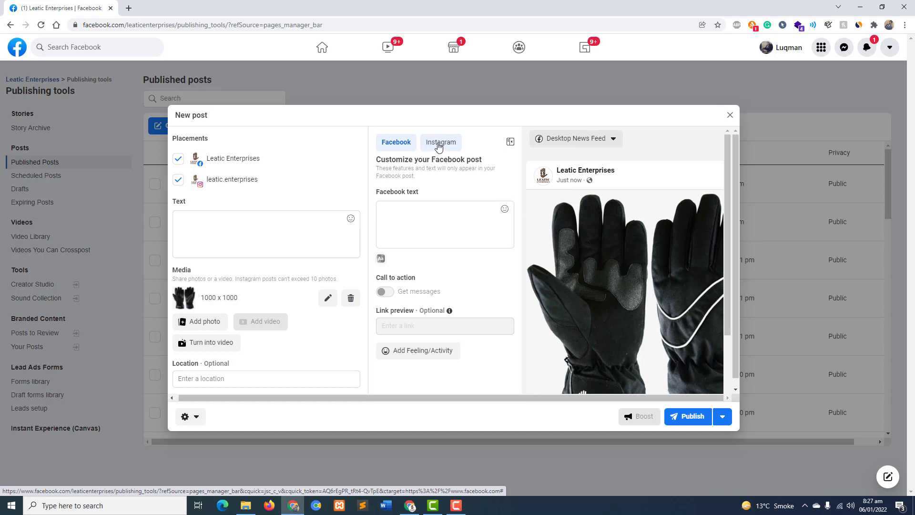
- Compare the Facebook and Instagram customization views of the post and dismiss the new notification
left_click(439, 146)
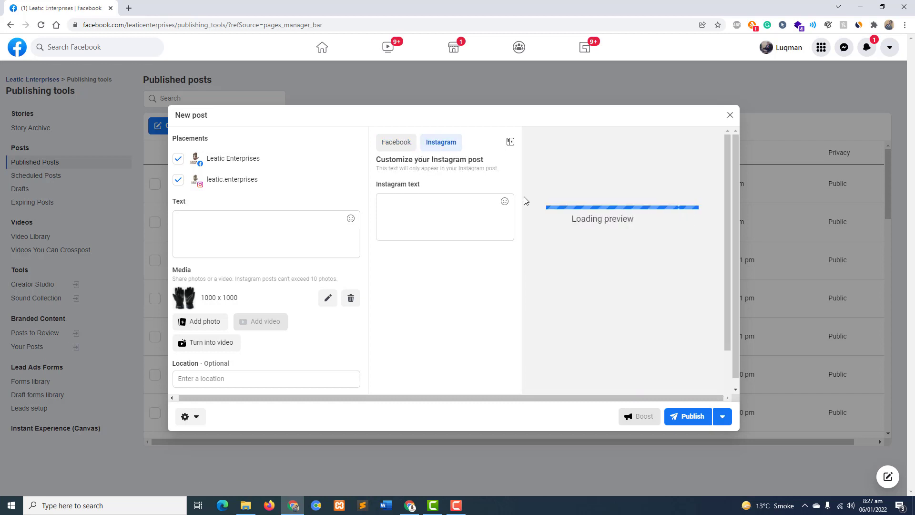
left_click(398, 145)
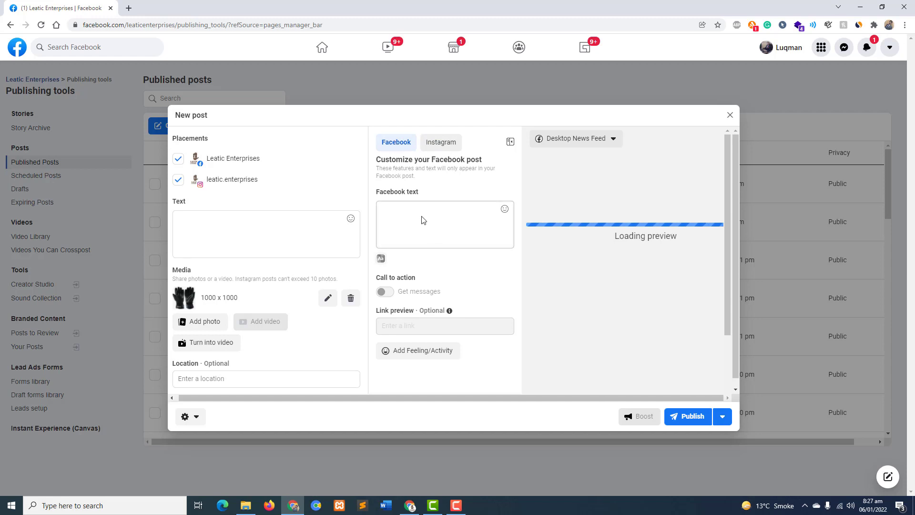
left_click(235, 221)
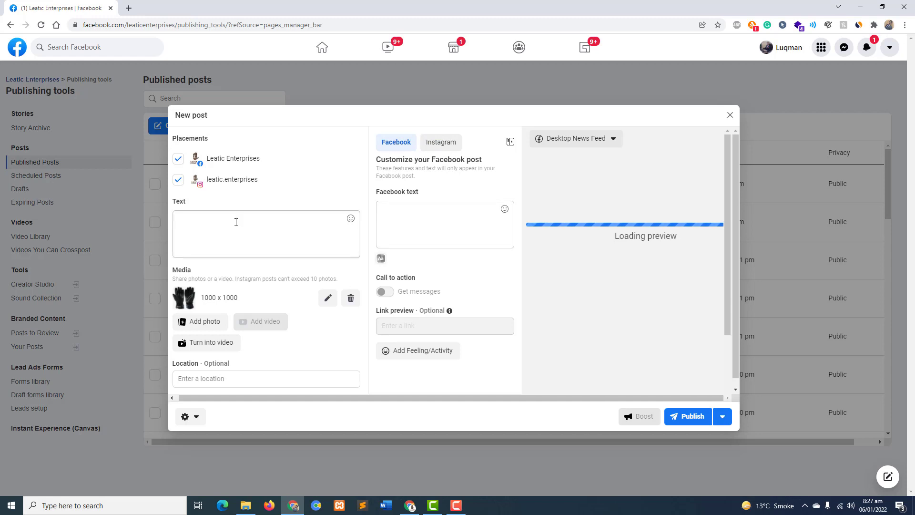
left_click(403, 213)
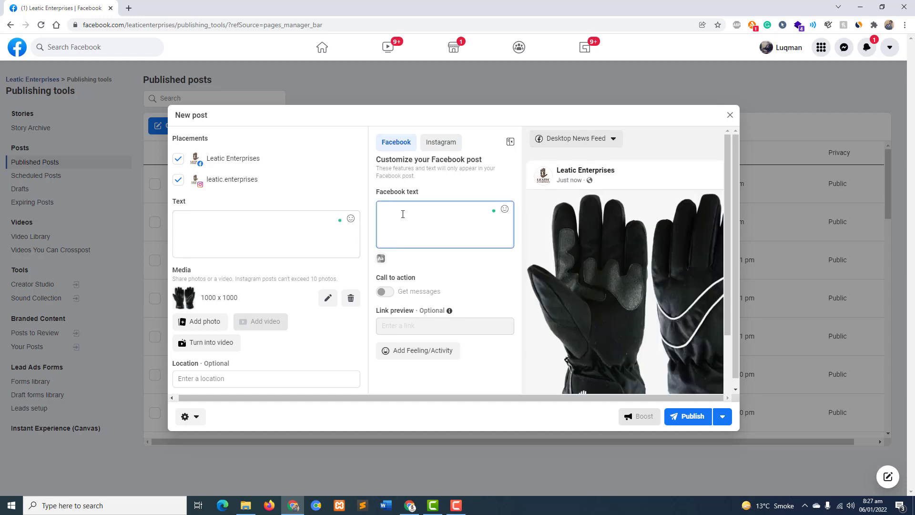
left_click(442, 143)
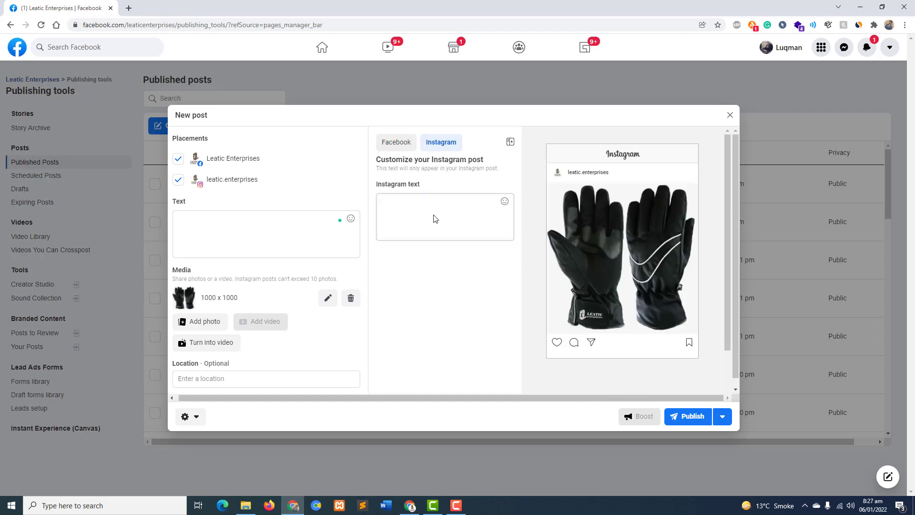
left_click(392, 142)
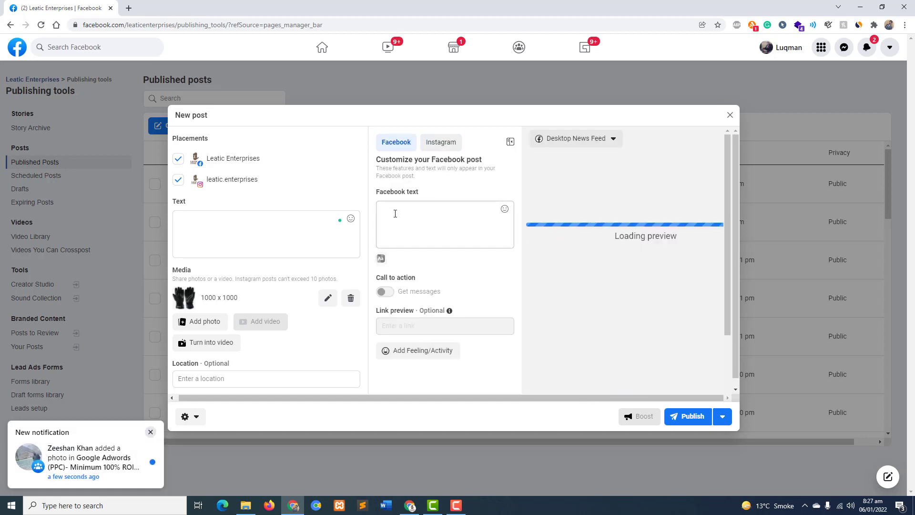
left_click(151, 432)
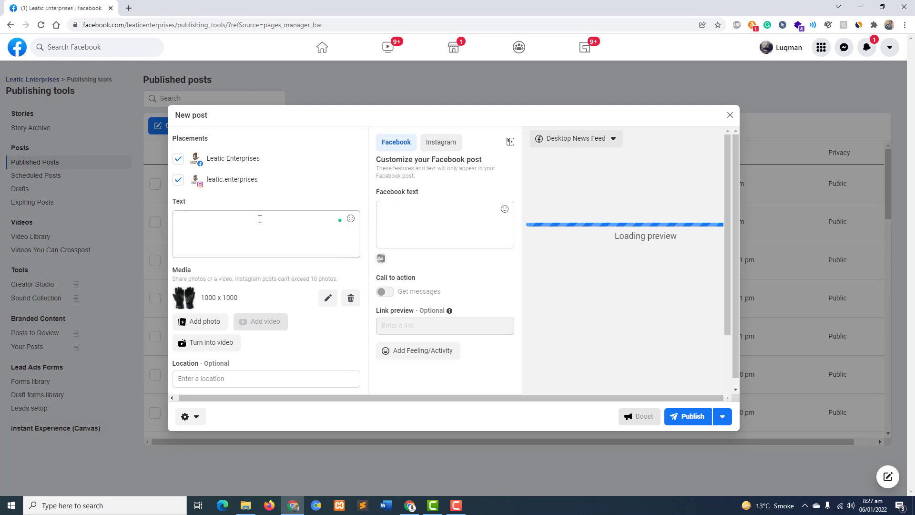
- Enter "High Quality Leather Ski Gloves available for export from Pakistan to Worldwide" as the shared post text for both placements
left_click(240, 236)
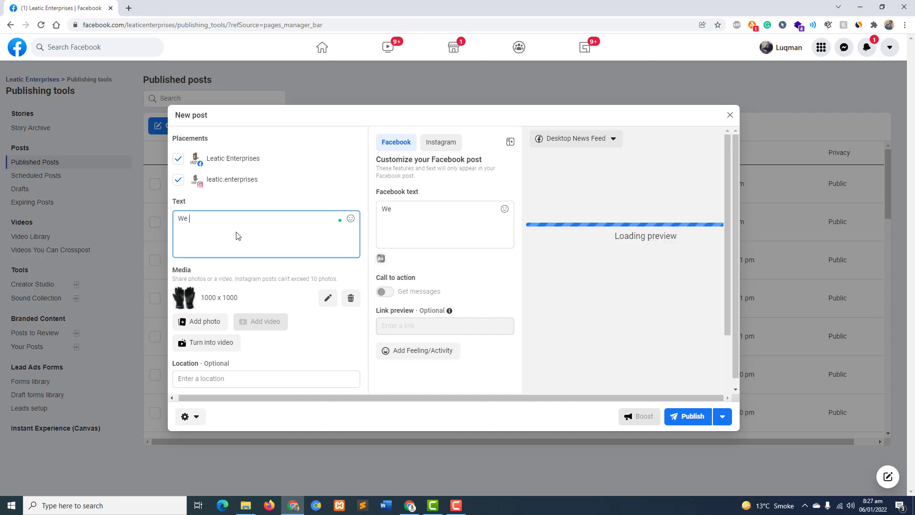
key("BackSpace")
key("BackSpace")
key("BackSpace")
type("High Qu")
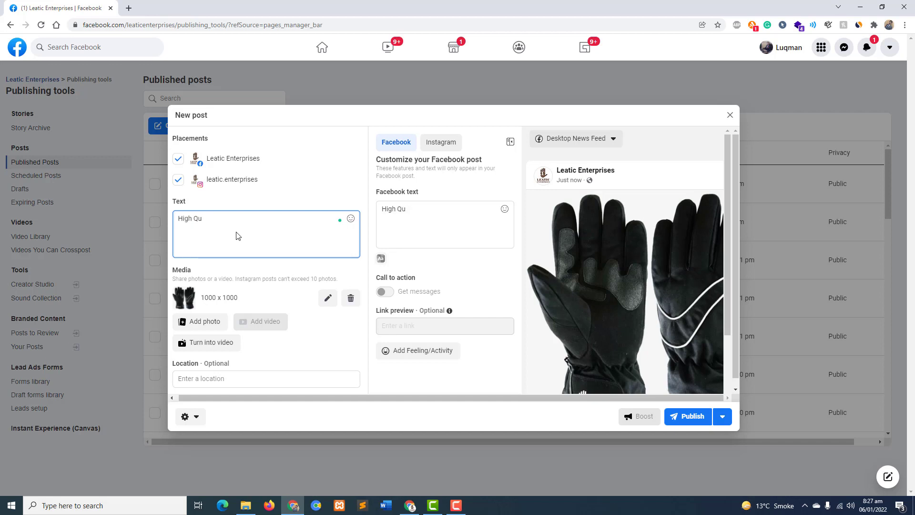
type("ality Leather")
type("Ski GLoves")
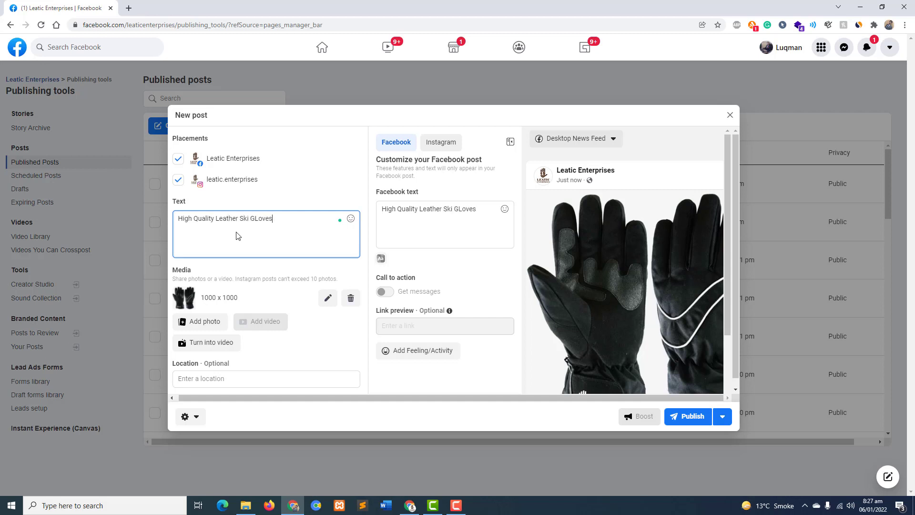
key("BackSpace")
key("BackSpace")
key("BackSpace")
key("BackSpace")
key("BackSpace")
key("BackSpace")
type("loves abail")
key("BackSpace")
key("BackSpace")
key("BackSpace")
type("vailable")
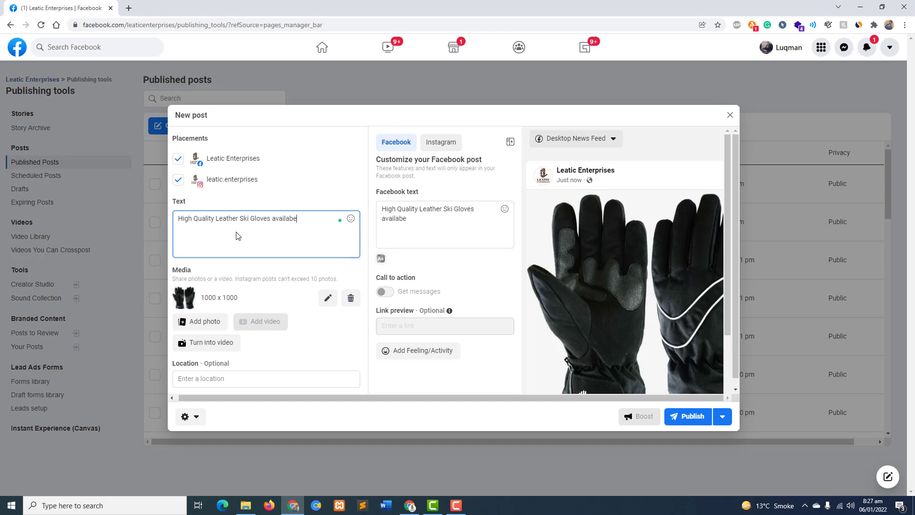
type(" for export from Pakistan")
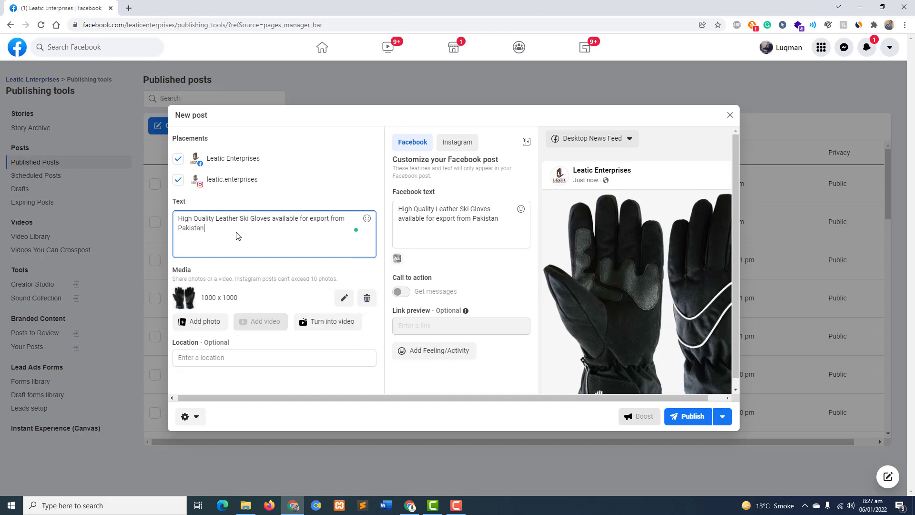
type(" to WOr")
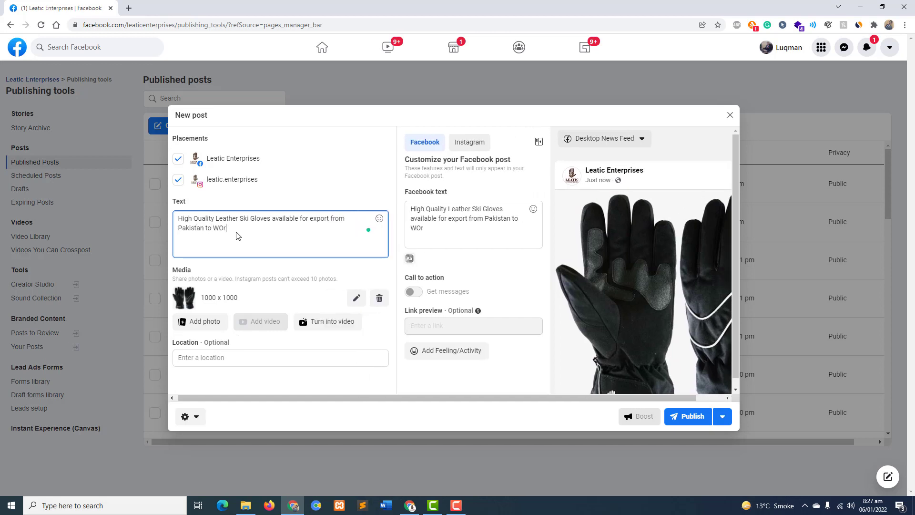
key("BackSpace")
key("BackSpace")
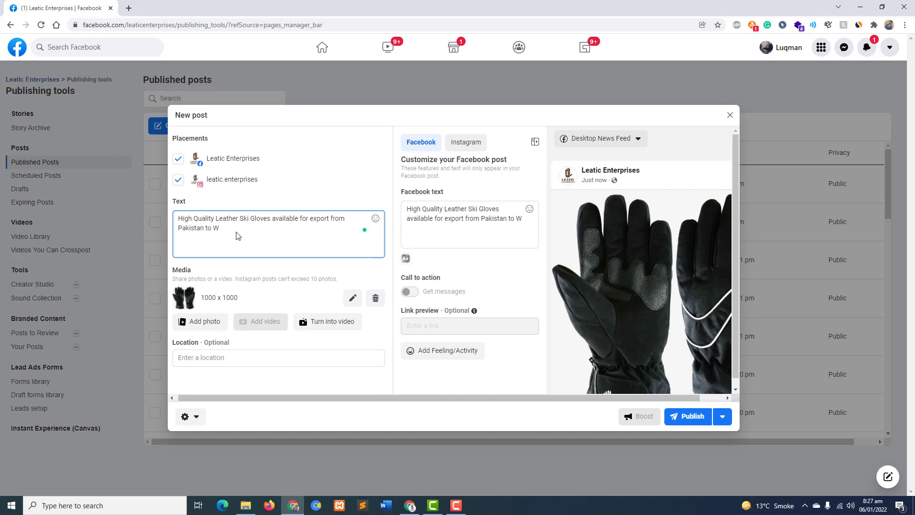
type("orldwide")
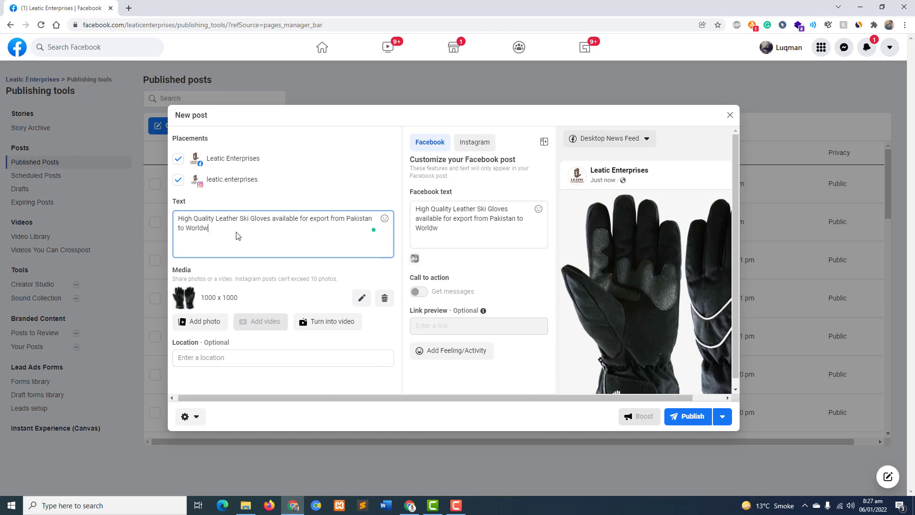
left_click(328, 188)
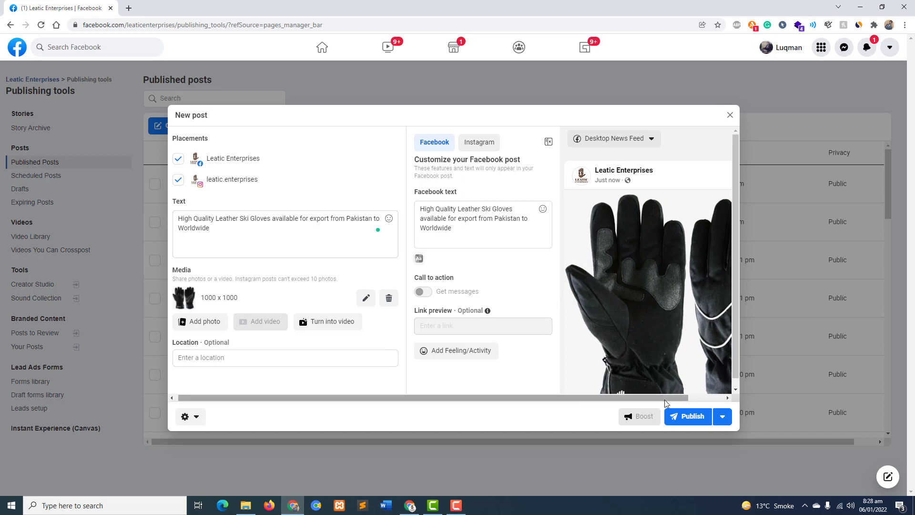
left_click(695, 398)
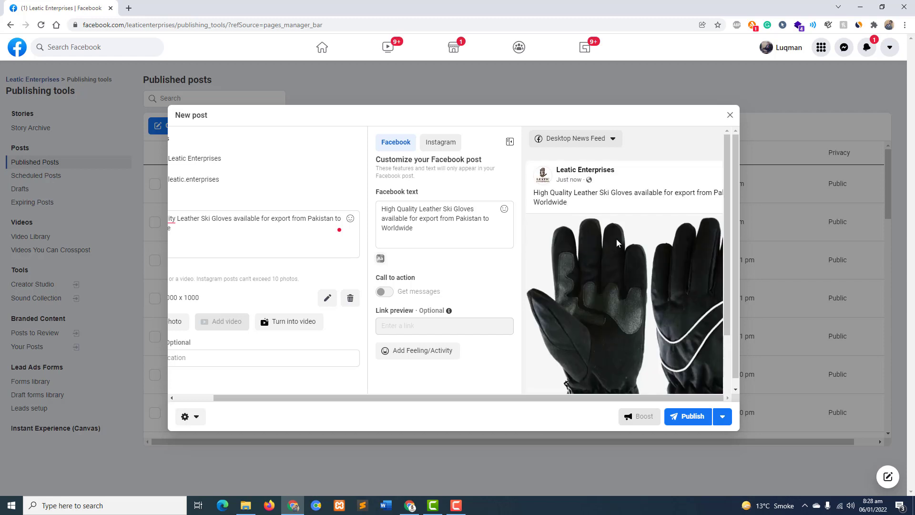
left_click(441, 142)
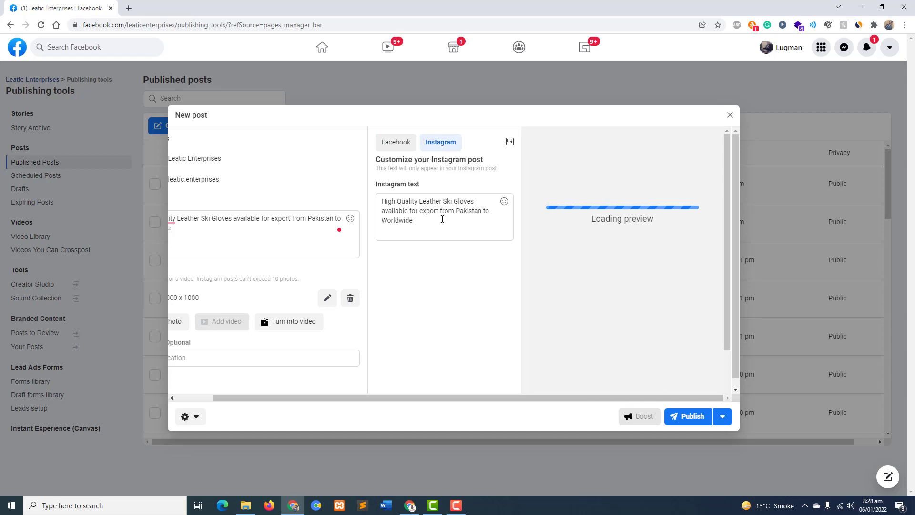
left_click(431, 220)
key("Return")
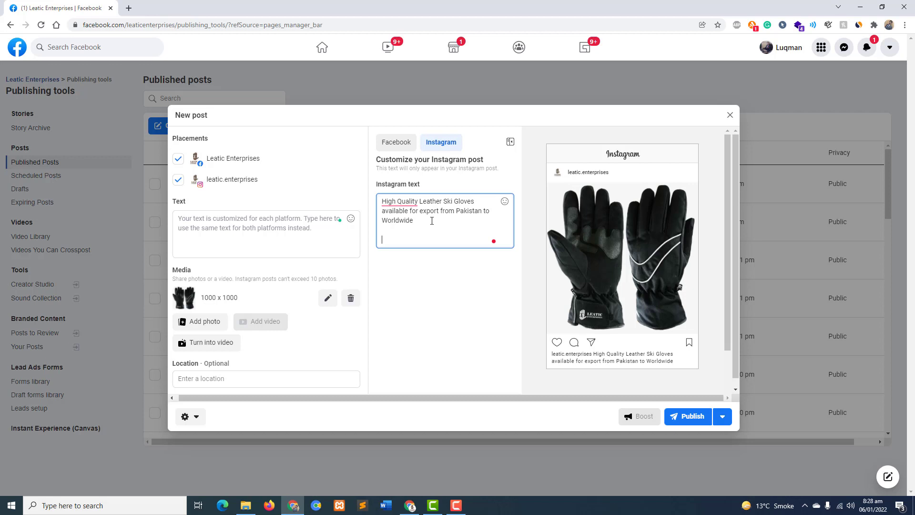
type("@leatic.enterrp")
key("BackSpace")
key("BackSpace")
key("BackSpace")
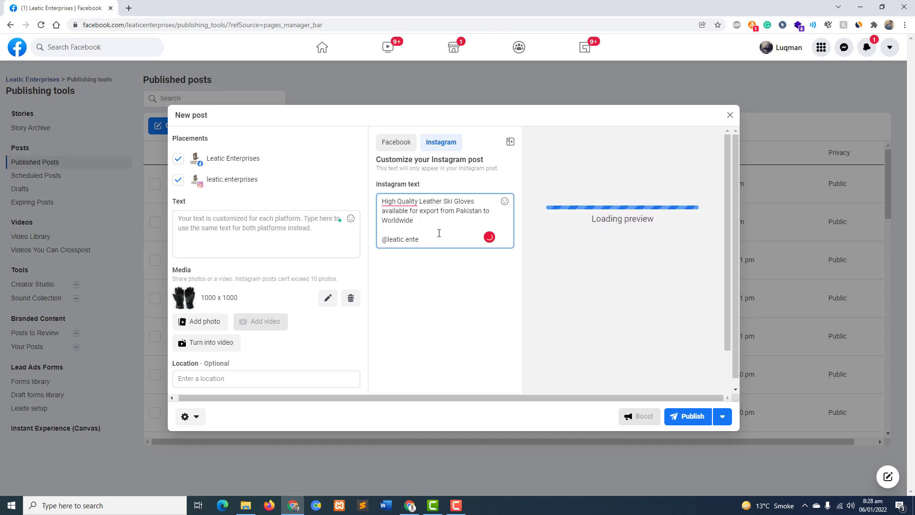
type("rpr")
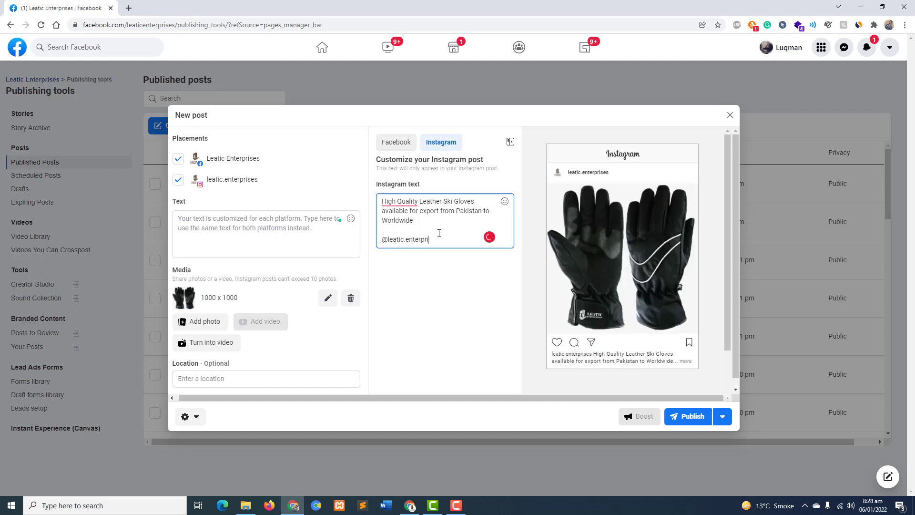
type("ise")
key("BackSpace")
type("ses")
left_click_drag(447, 240, 404, 240)
key("BackSpace")
key("BackSpace")
key("BackSpace")
key("BackSpace")
key("BackSpace")
key("BackSpace")
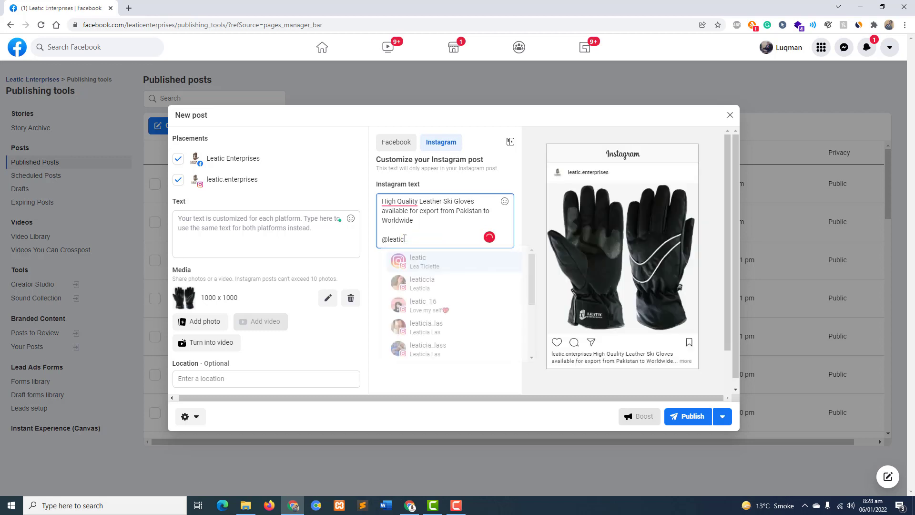
type("ati")
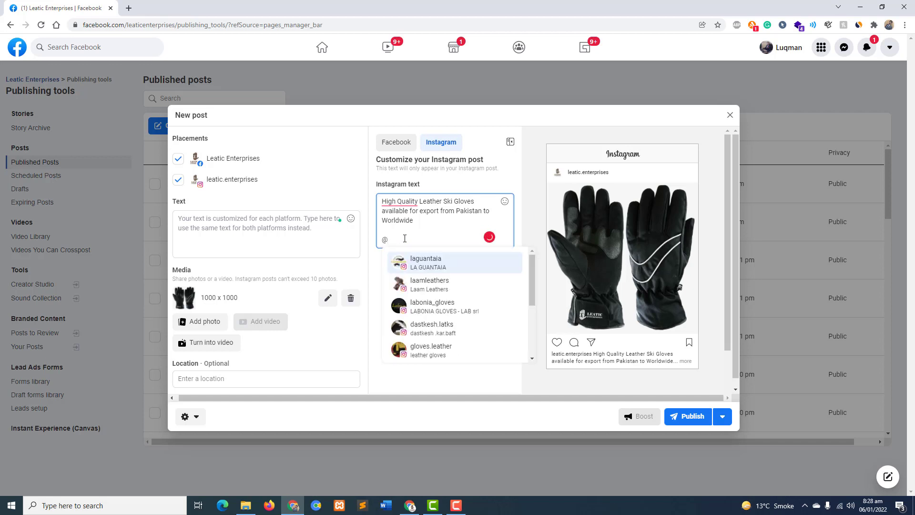
type("c.")
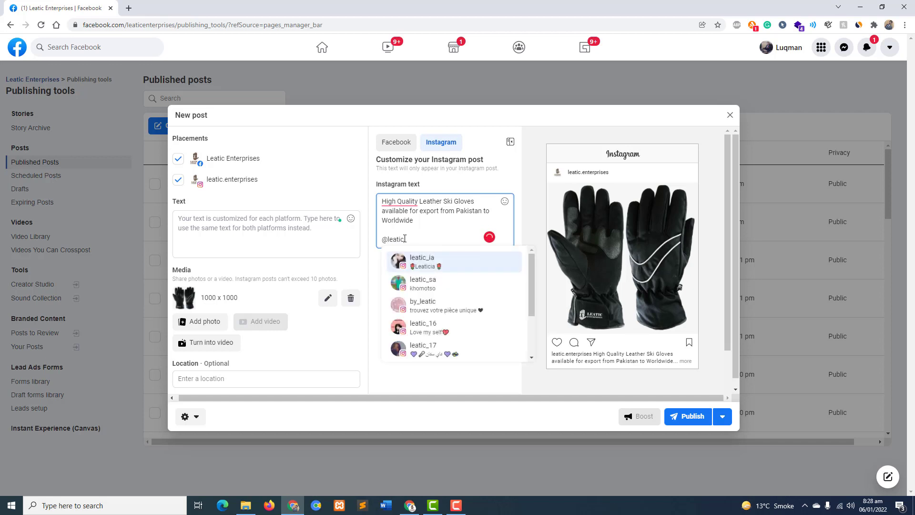
type("enter")
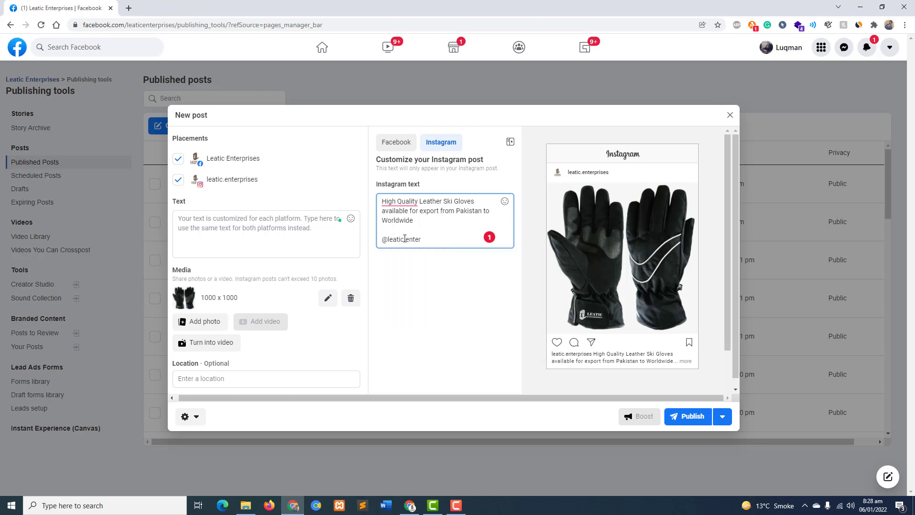
type("prises")
- Compare the handle in the Instagram text with the profile address in the Instagram browser window
left_click(413, 508)
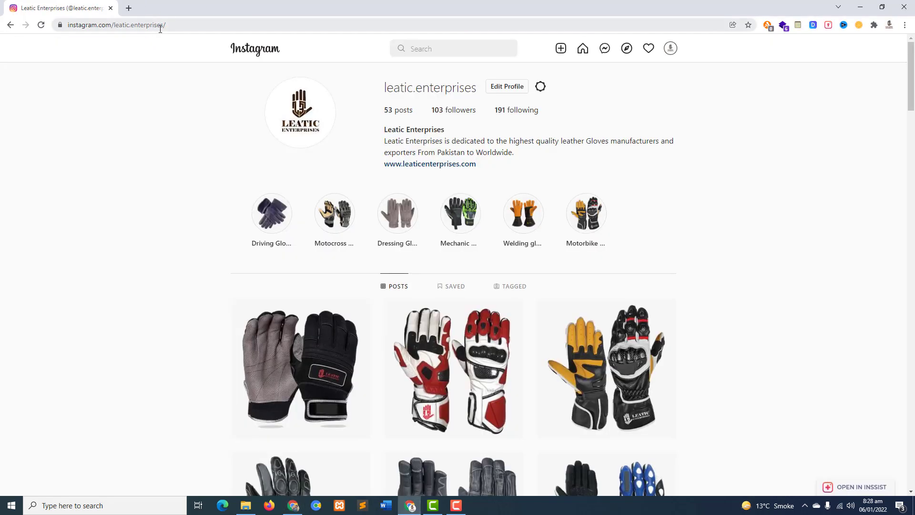
left_click_drag(166, 23, 201, 24)
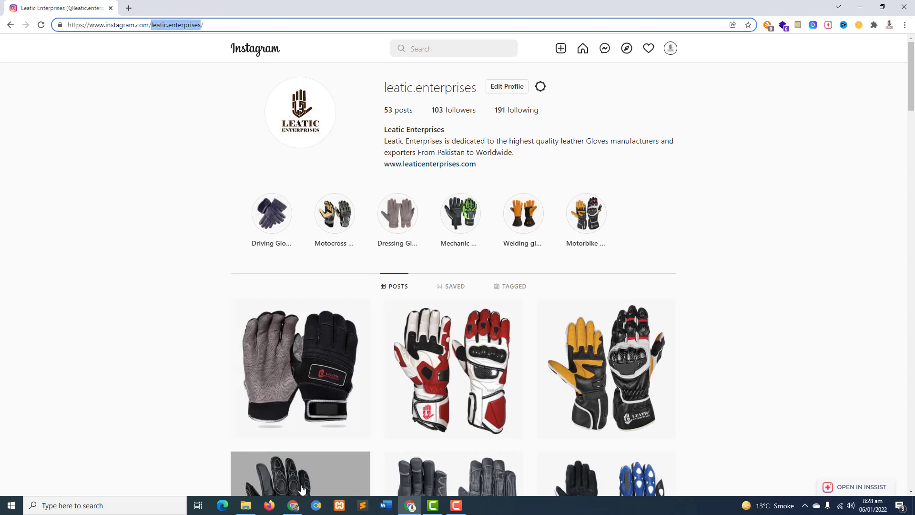
left_click(297, 504)
left_click_drag(439, 240, 390, 240)
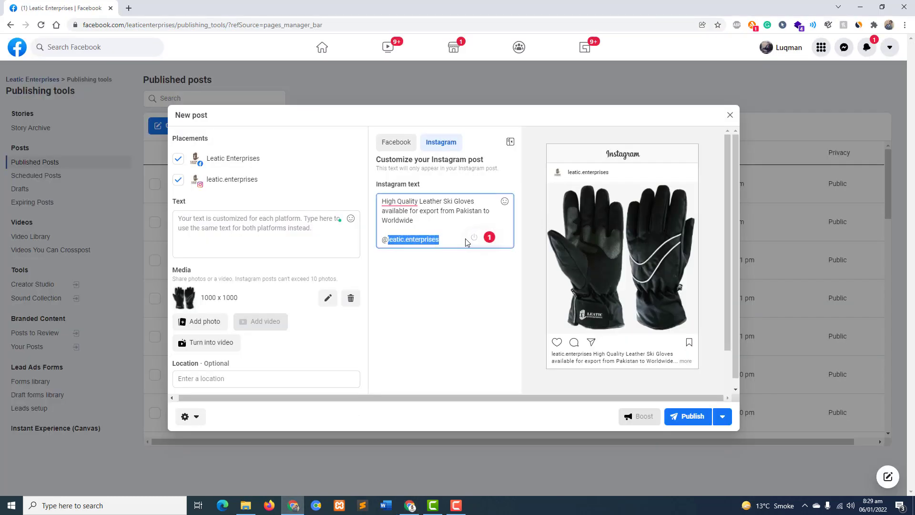
left_click(420, 245)
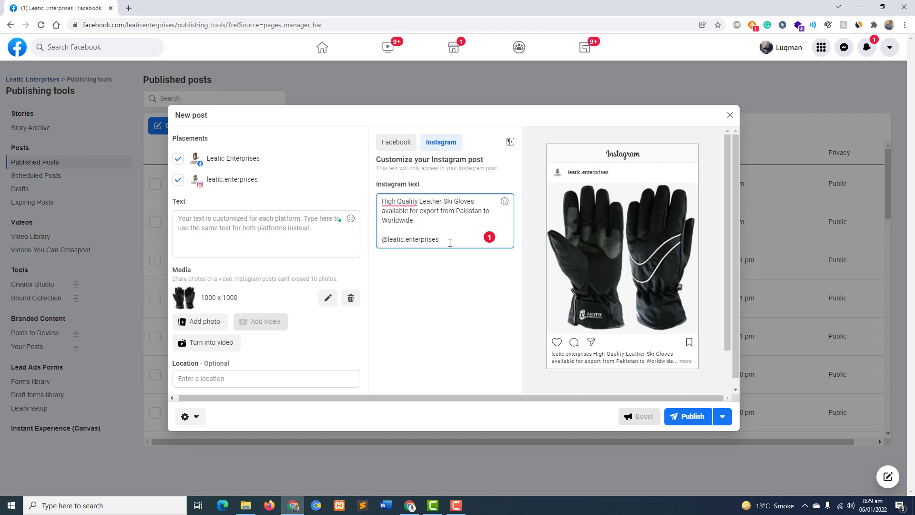
triple_click(408, 239)
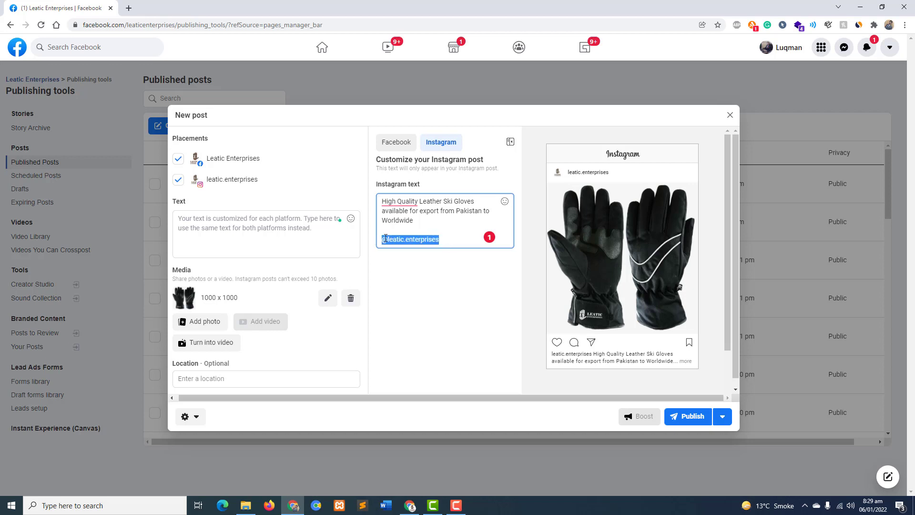
left_click(384, 239)
type("F")
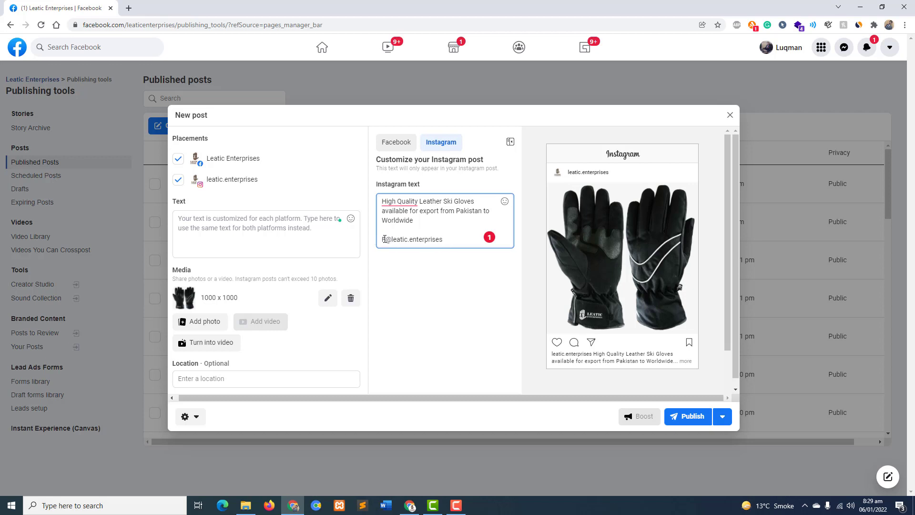
type("or Details")
- Try adding the right-pointing hand emoji to the "For Details" line and remove it
left_click(505, 201)
left_click(390, 234)
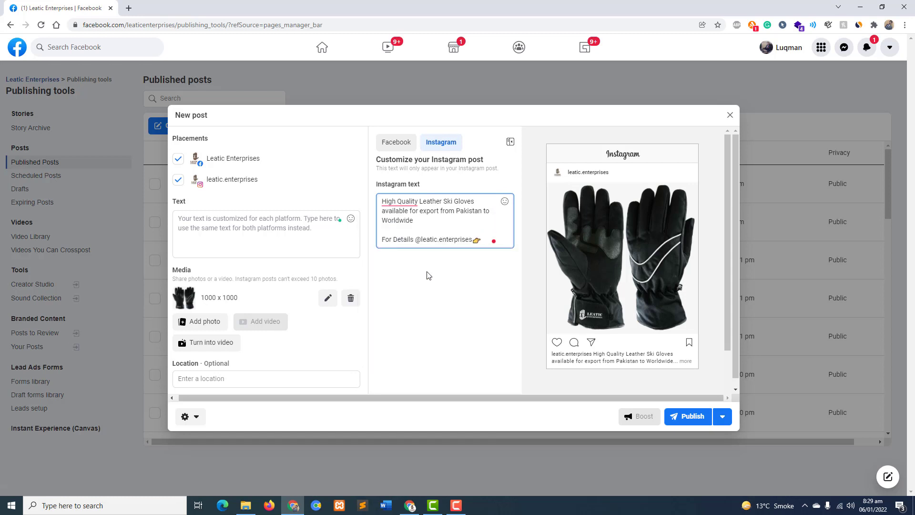
left_click_drag(485, 243, 472, 241)
key("BackSpace")
- Remove the words "For Details" in front of the handle in the Instagram text
left_click(382, 240)
left_click_drag(413, 241, 383, 241)
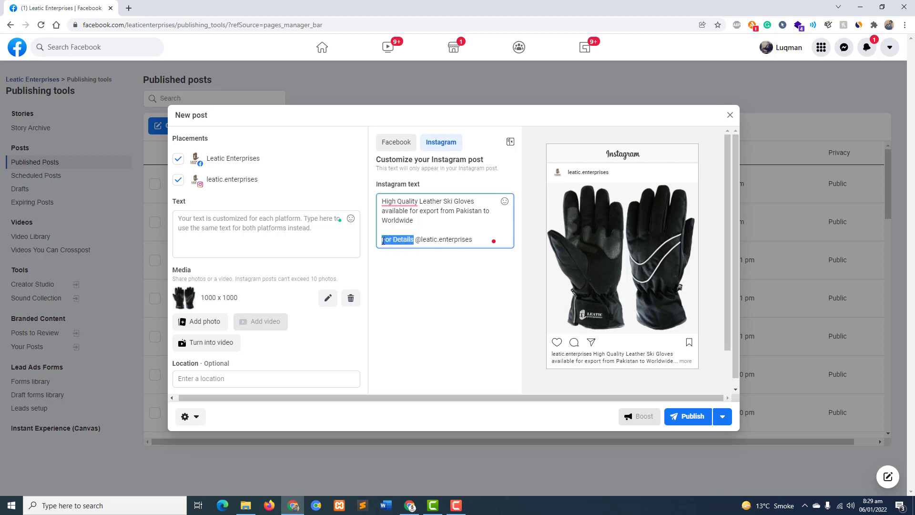
left_click(409, 242)
left_click_drag(413, 241, 370, 245)
left_click(505, 201)
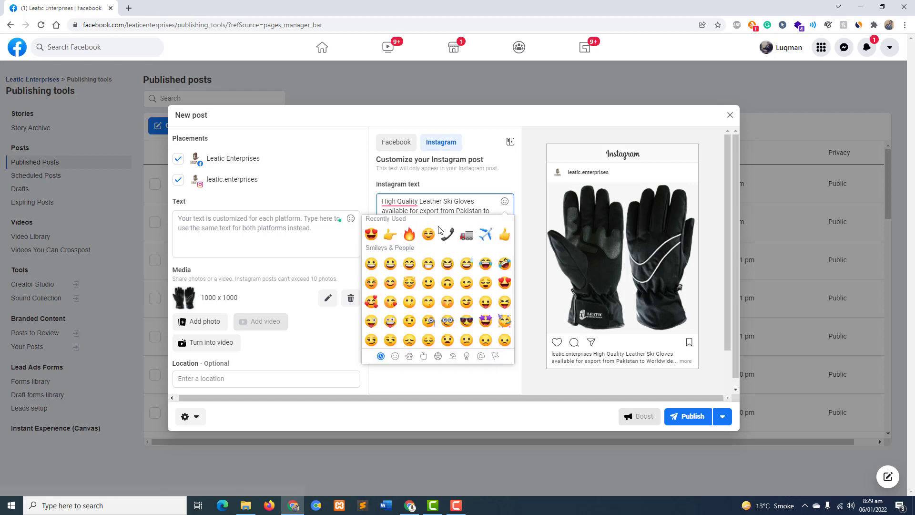
left_click(389, 234)
left_click_drag(450, 240, 444, 240)
key("ctrl+c")
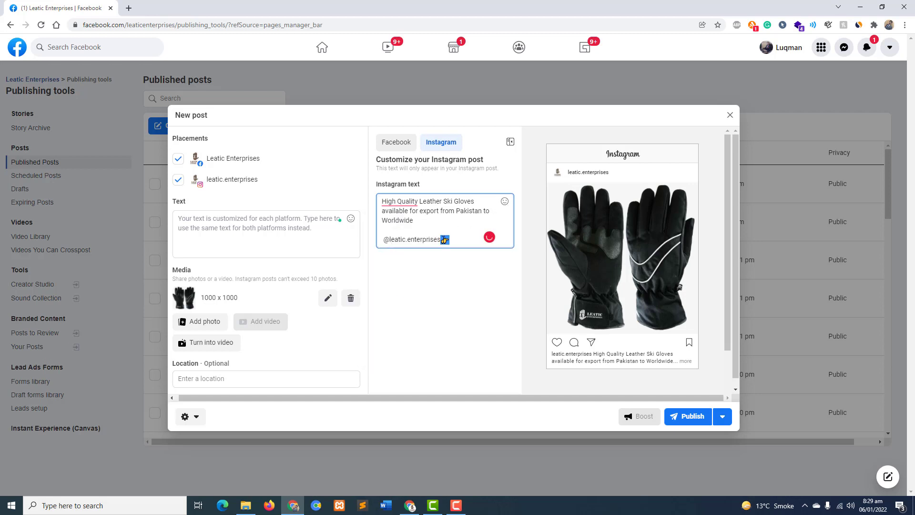
key("BackSpace")
left_click(383, 239)
key("ctrl+v")
left_click_drag(465, 242, 378, 243)
key("ctrl+c")
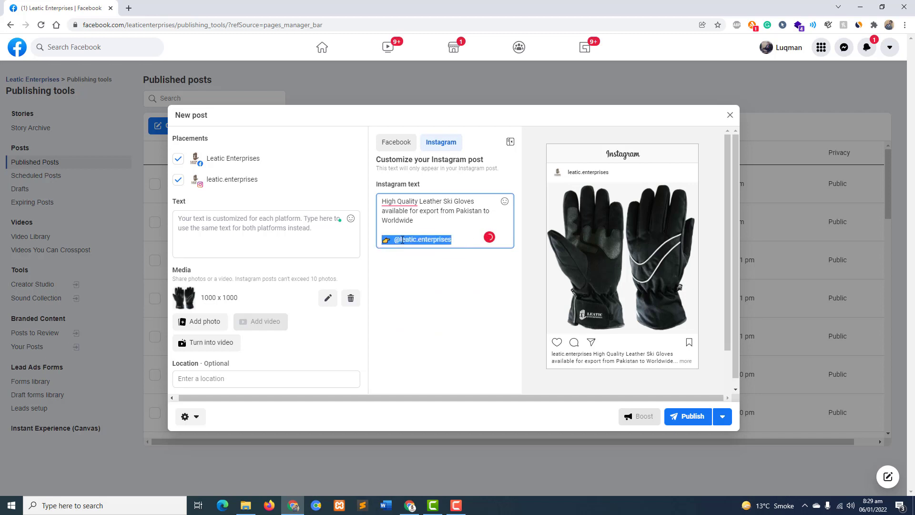
left_click(452, 239)
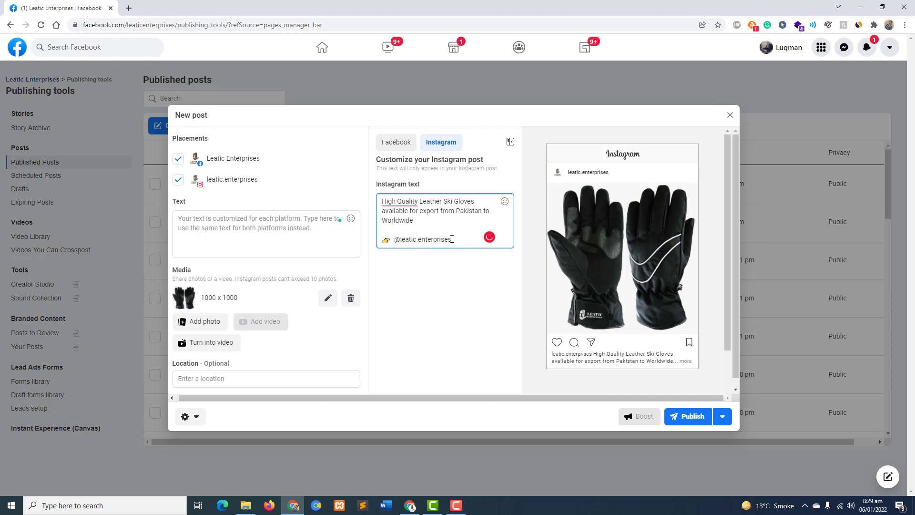
key("Return")
key("ctrl+v")
key("Return")
key("ctrl+v")
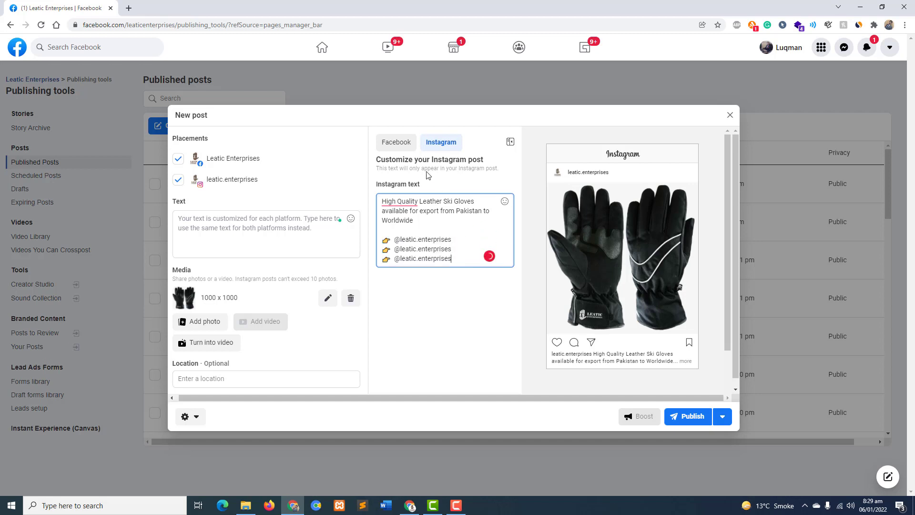
left_click(397, 142)
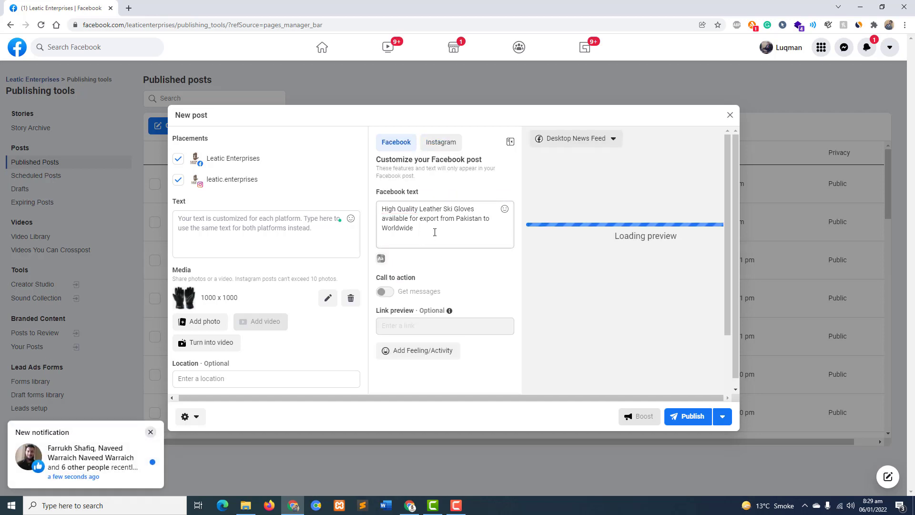
left_click(434, 232)
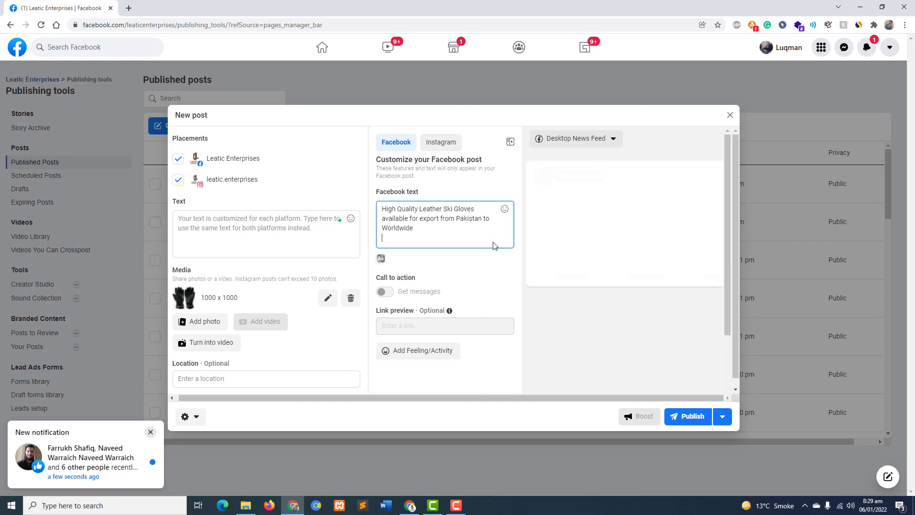
key("Return")
type("https")
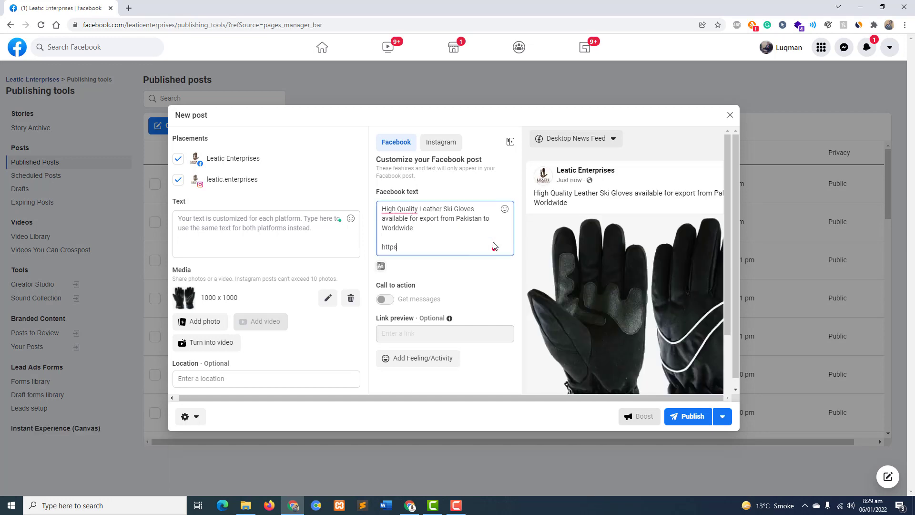
type("://leaticenterprises.com")
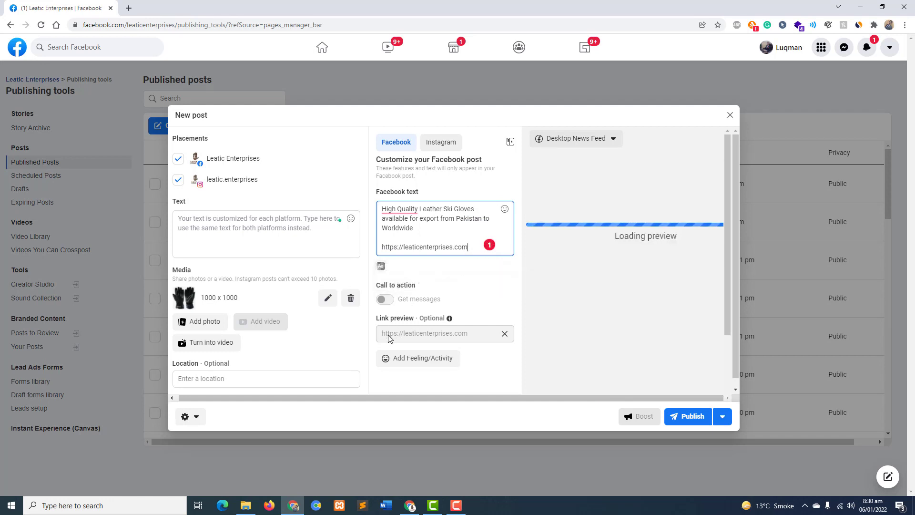
scroll(539, 301, "down", 1)
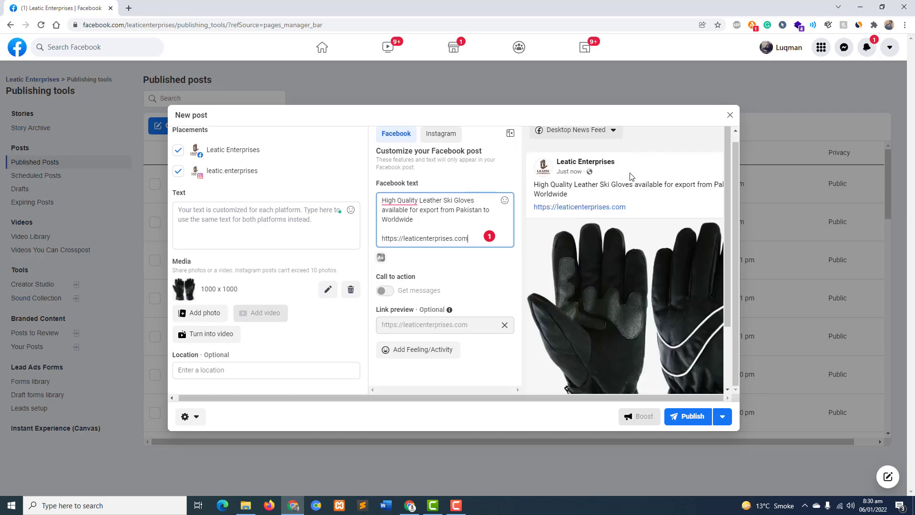
left_click(452, 137)
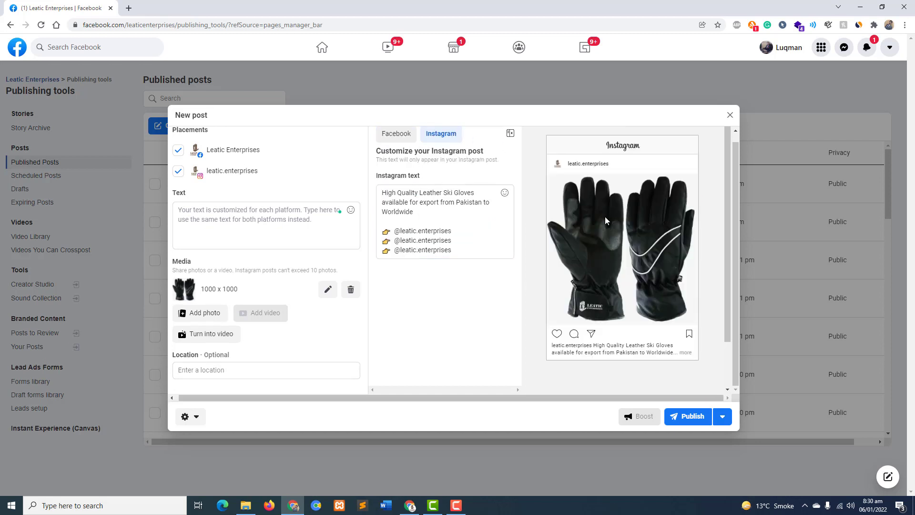
- Add the hashtags #leaicenterprises #leatic #skigloves #leathergloves below the website link in the Facebook text, after a blank line
left_click(396, 143)
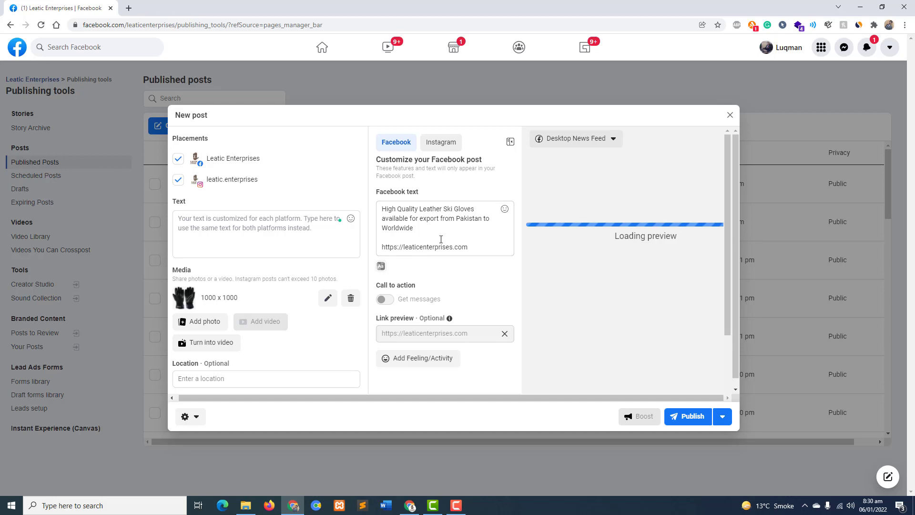
left_click(488, 238)
key("Return")
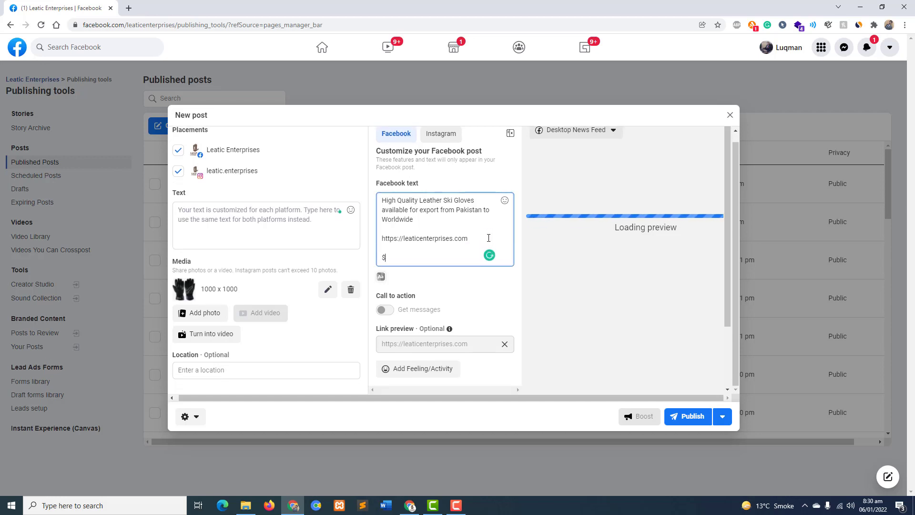
key("BackSpace")
type("#lea")
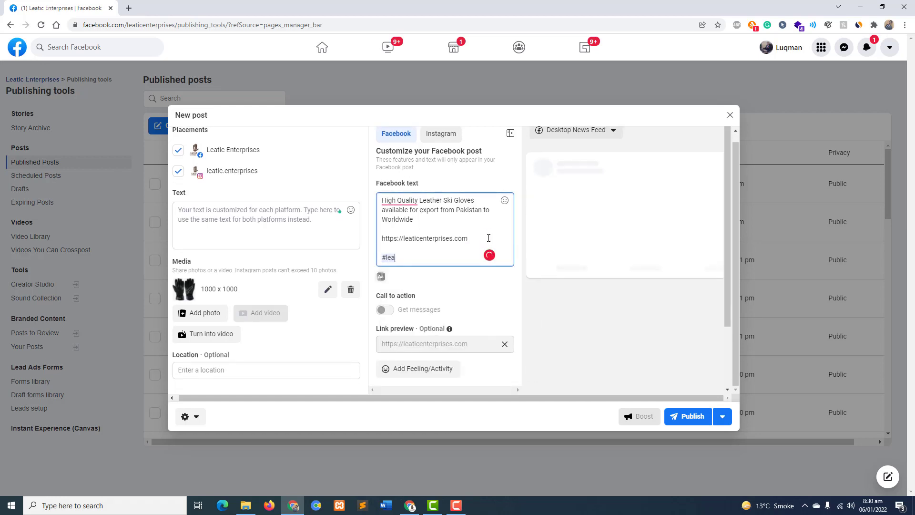
type("ic")
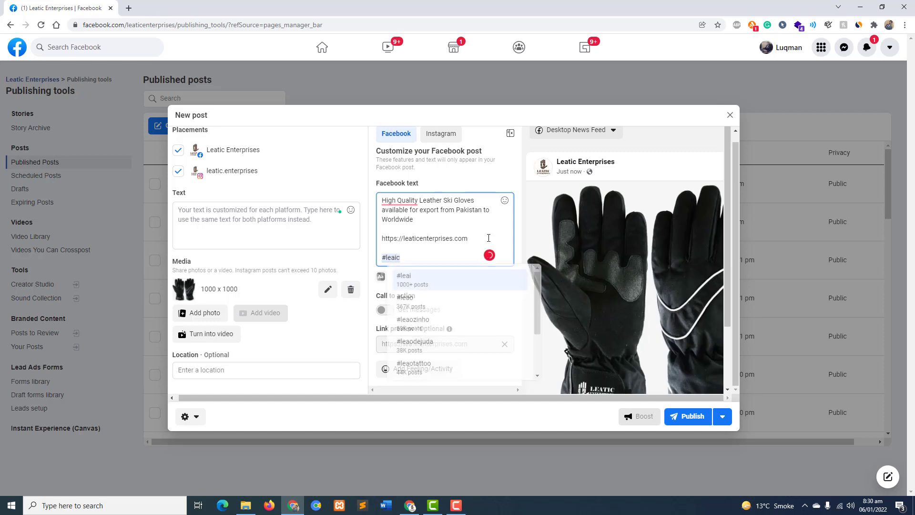
type("enterprises")
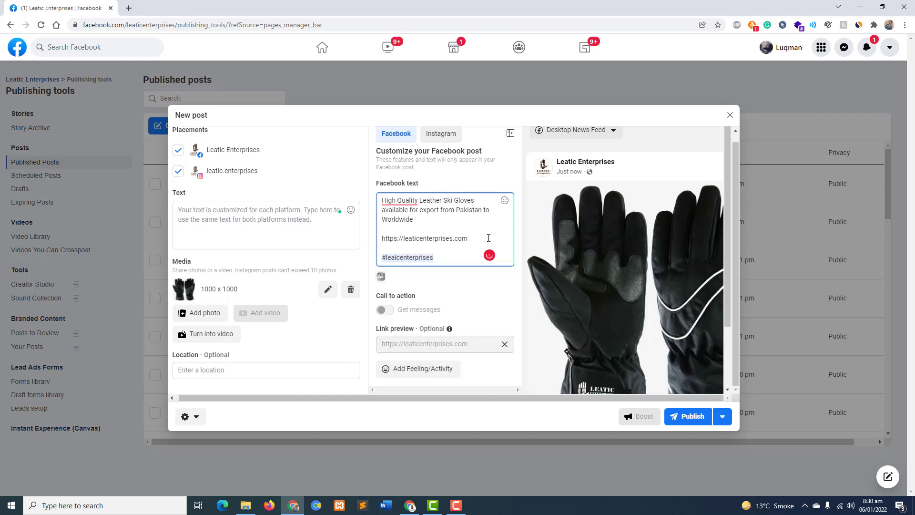
type(" #")
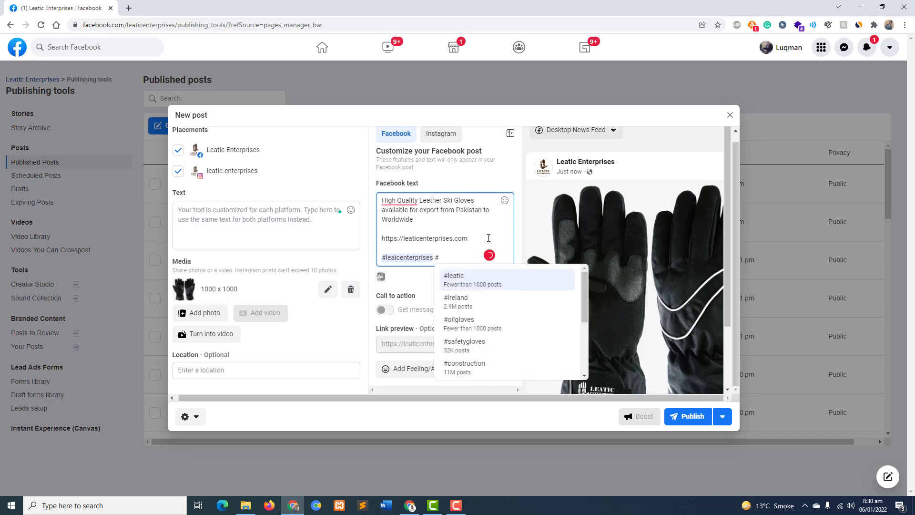
type("leatic #")
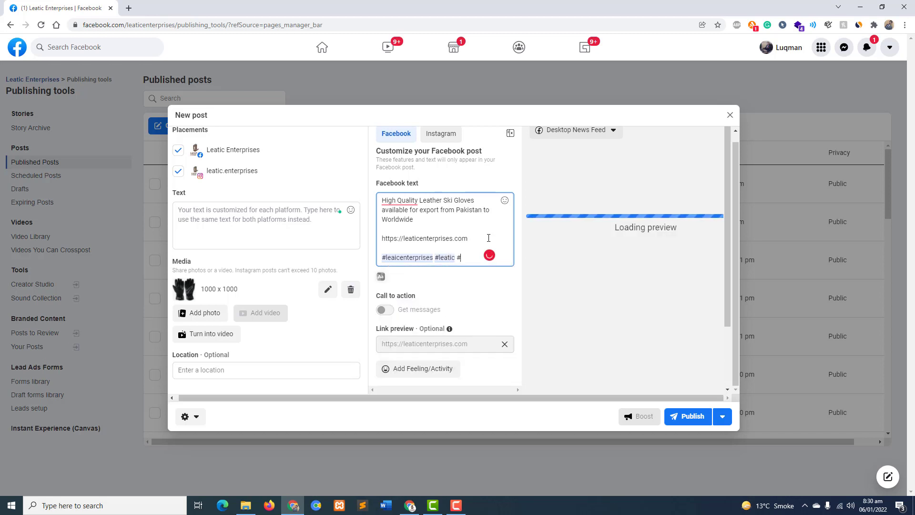
type("ski")
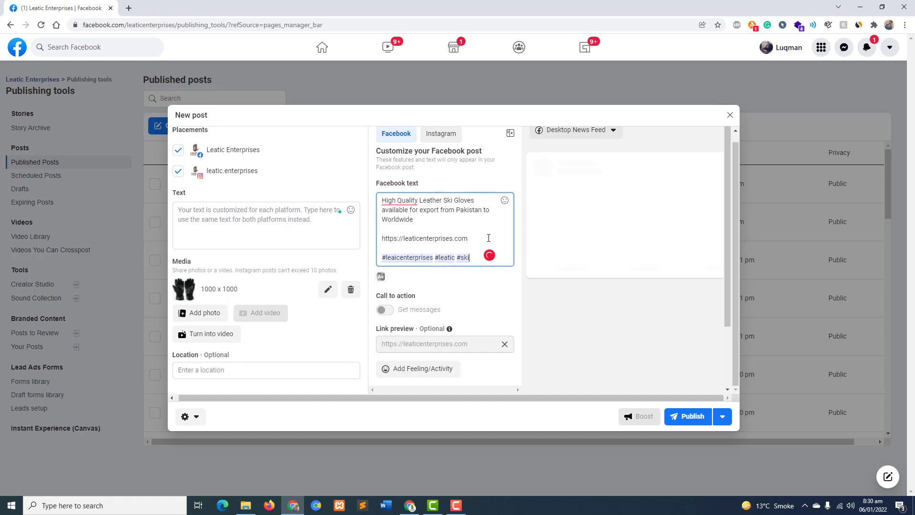
type("gloves")
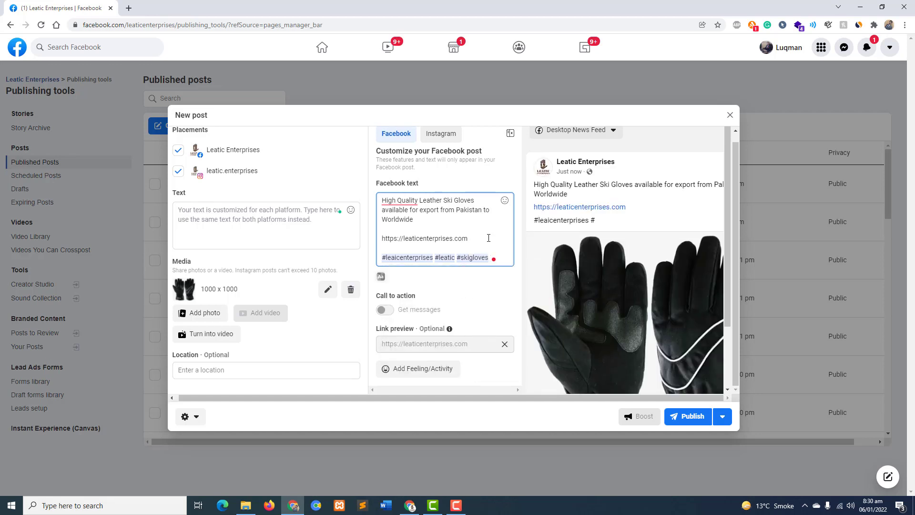
type(" #leathe")
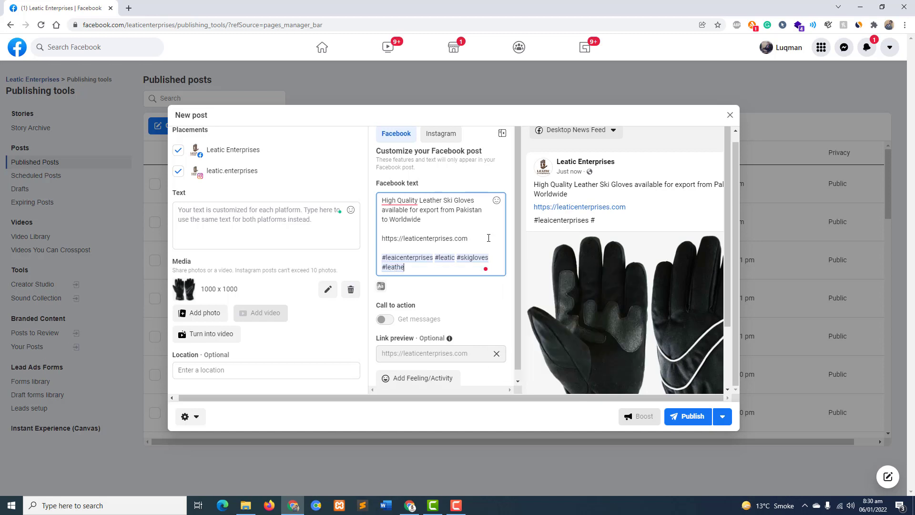
type("rgloves")
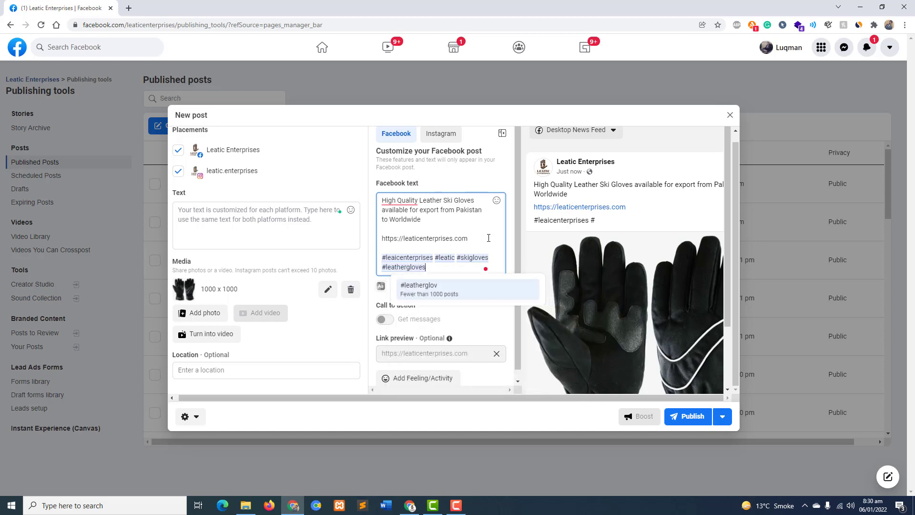
- Copy the four hashtags from the Facebook text to the end of the Instagram text, after a blank line
left_click_drag(398, 267, 382, 257)
key("ctrl+c")
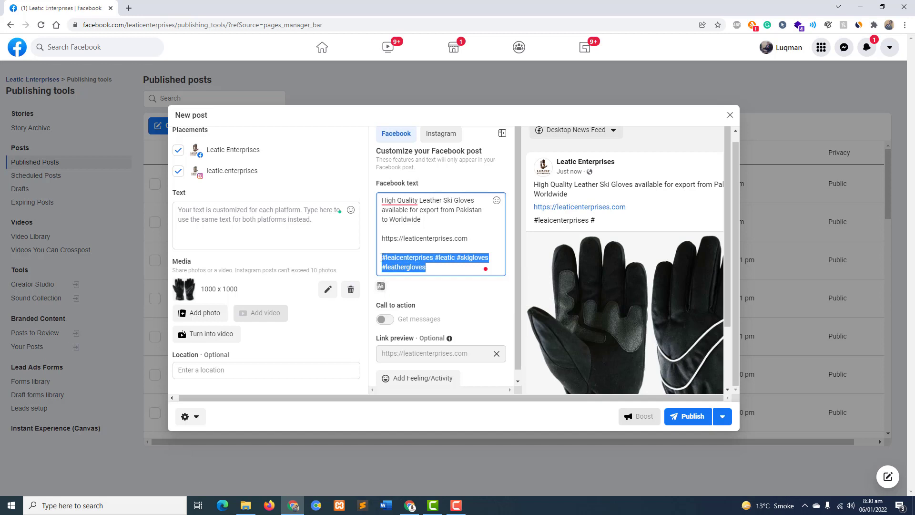
left_click(441, 133)
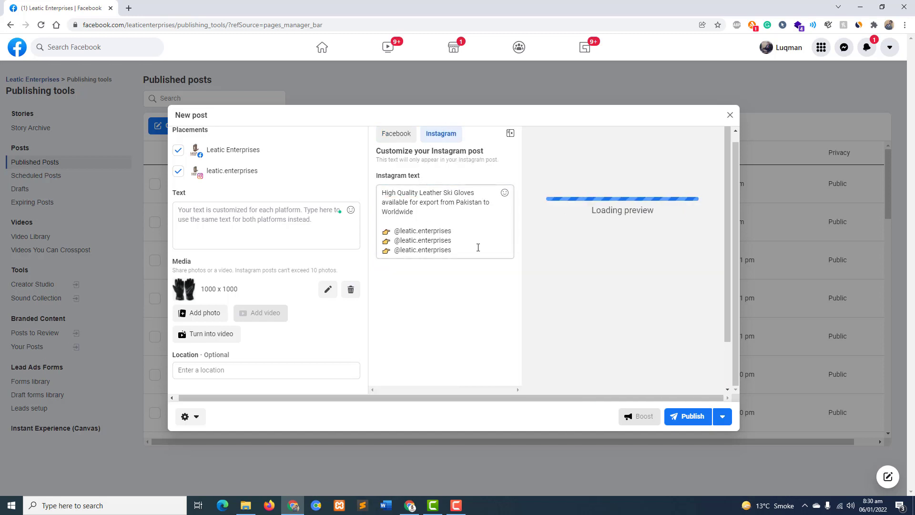
left_click(478, 247)
key("Return")
key("Return")
key("ctrl+v")
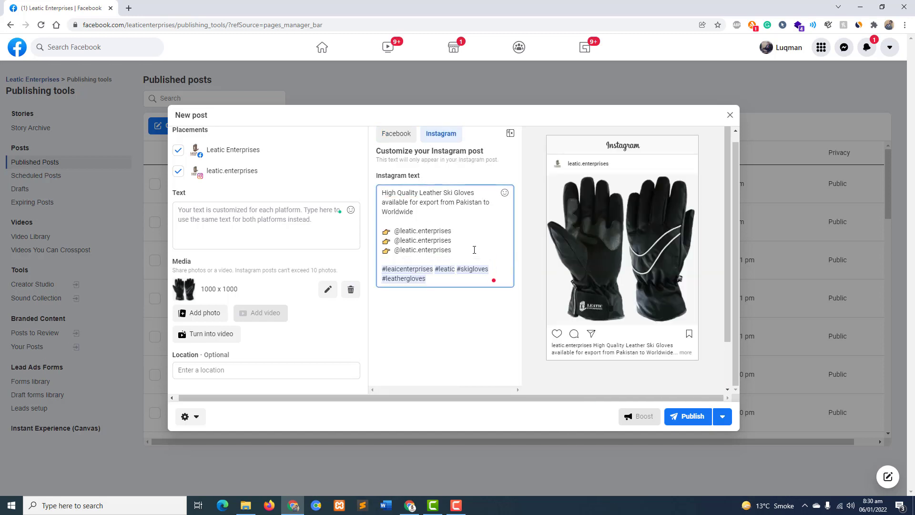
left_click(487, 264)
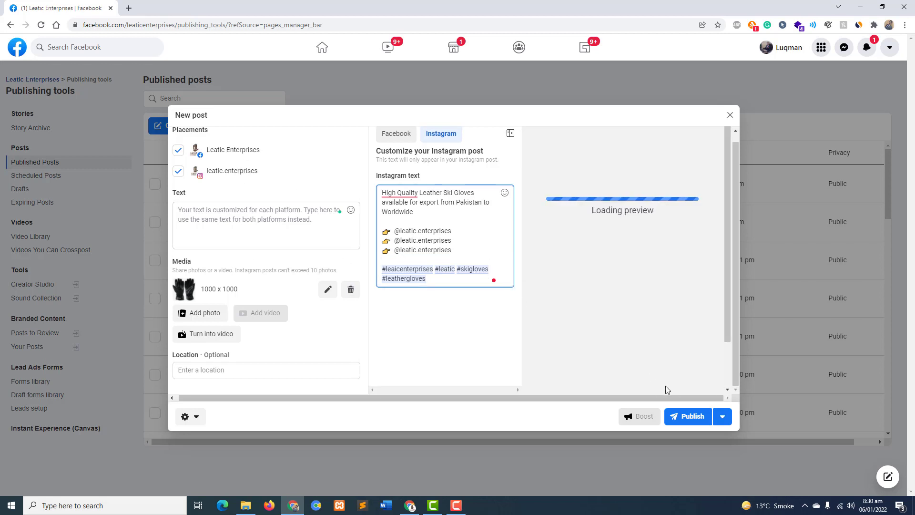
- Check the alternative publishing options and publish the post immediately to both the Facebook Page and the Instagram account
left_click(721, 420)
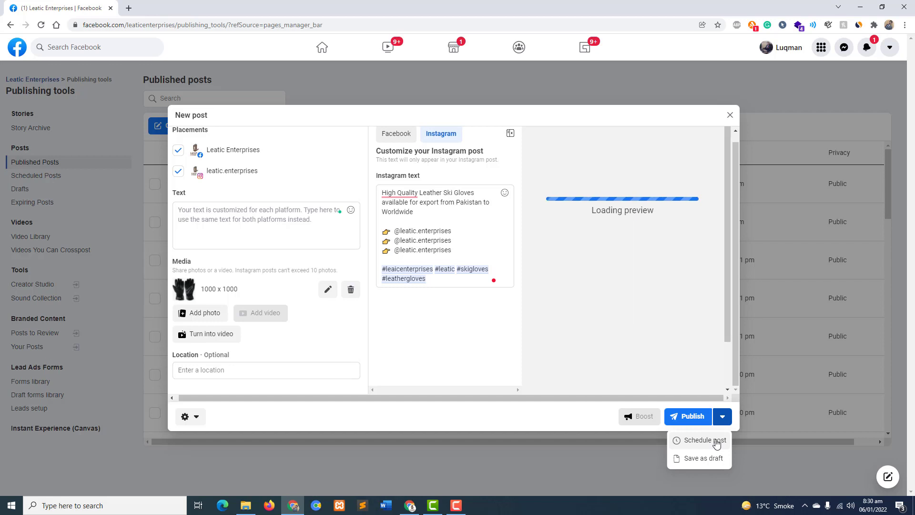
left_click(692, 418)
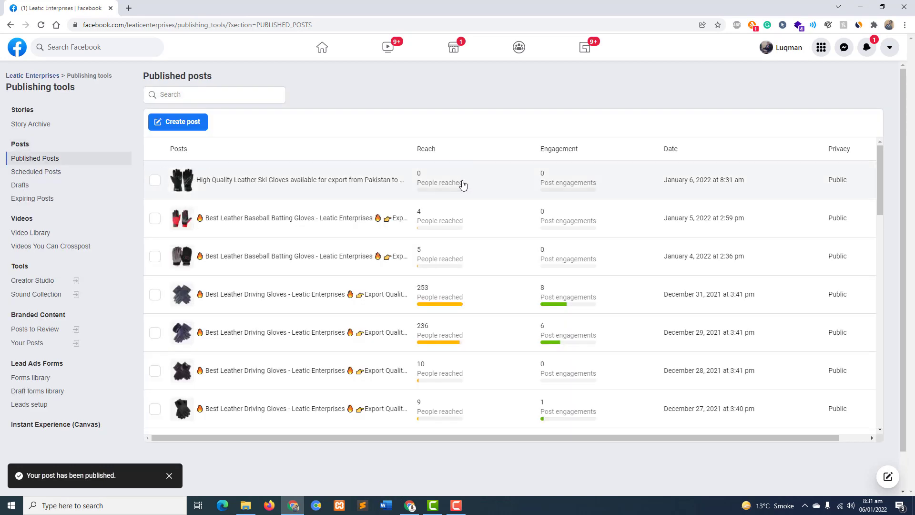
- Switch to the Instagram browser window, refresh the leatic.enterprises profile, and open and like the new ski gloves post
left_click(410, 506)
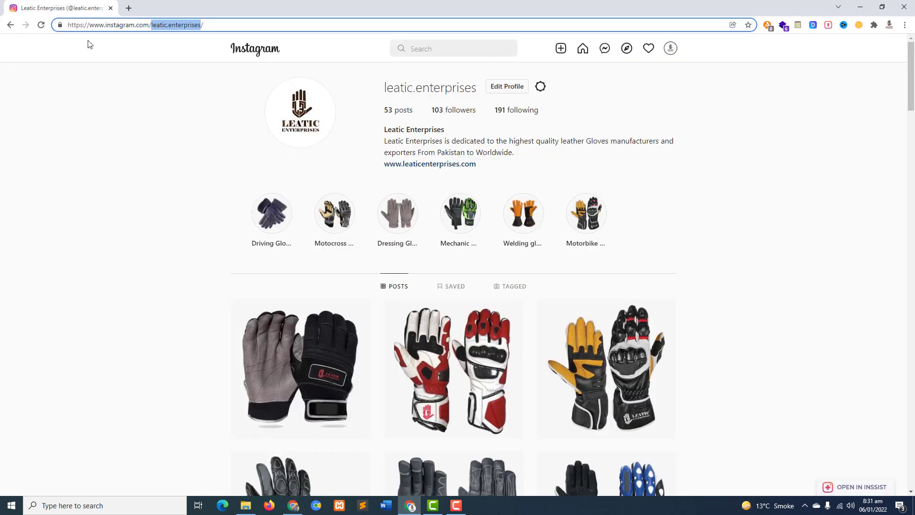
left_click(41, 27)
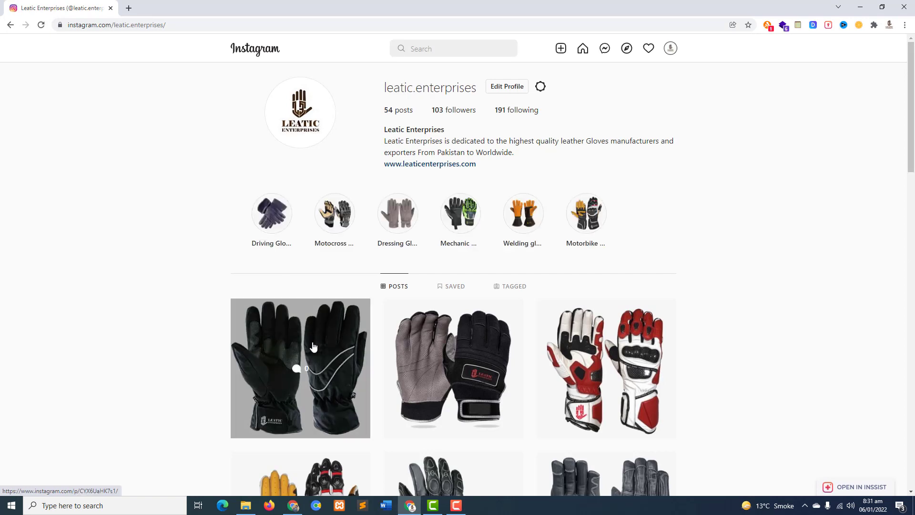
left_click(304, 333)
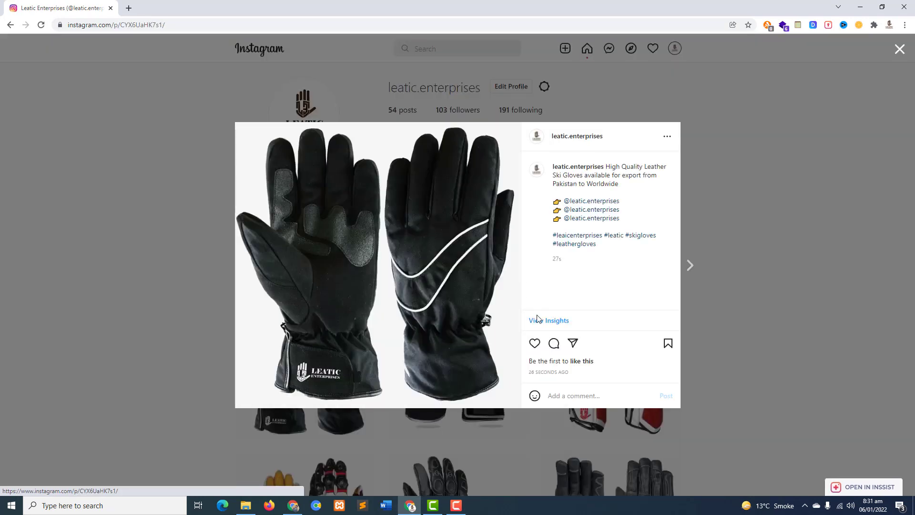
left_click(534, 343)
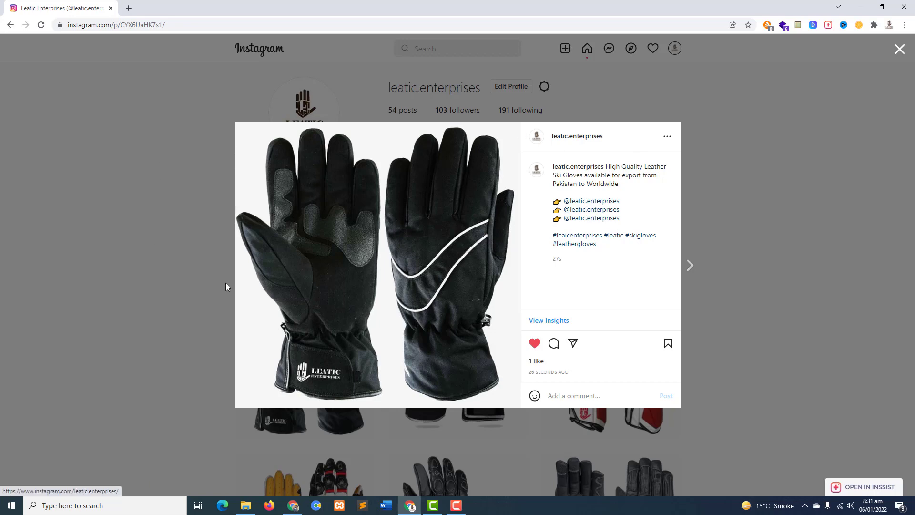
- Switch back to the Facebook browser window and review the new ski gloves post on the Leatic Enterprises Page
left_click(293, 505)
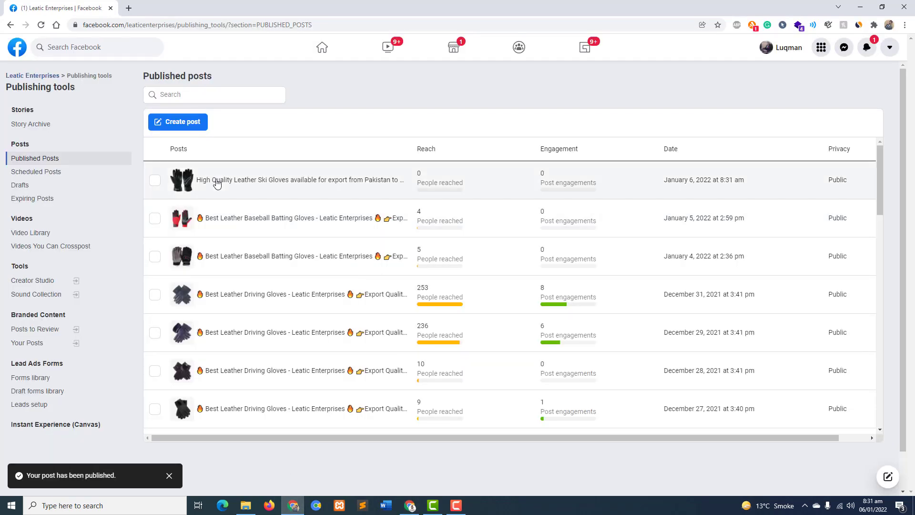
left_click(219, 184)
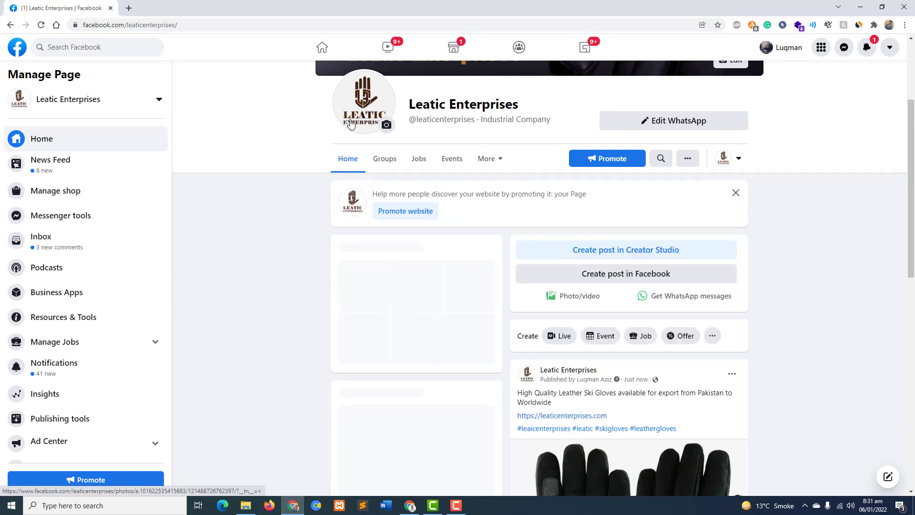
scroll(791, 191, "down", 5)
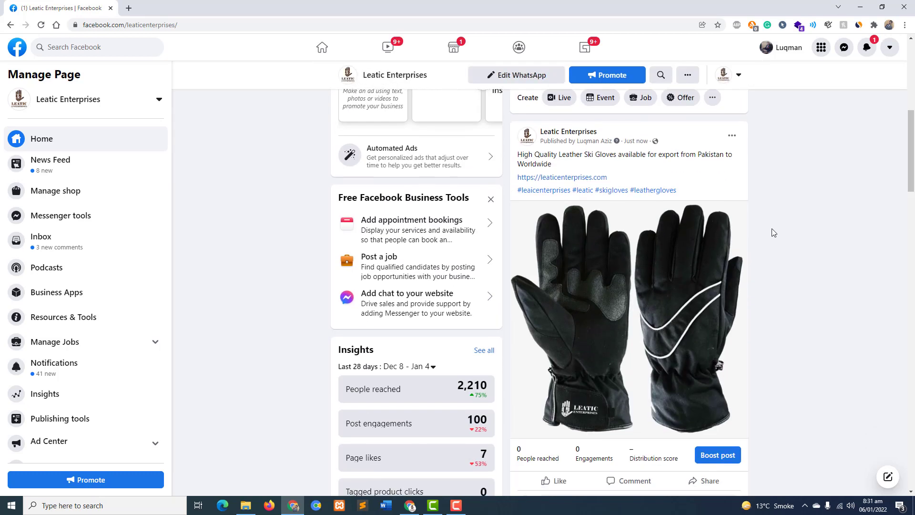
scroll(773, 233, "up", 7)
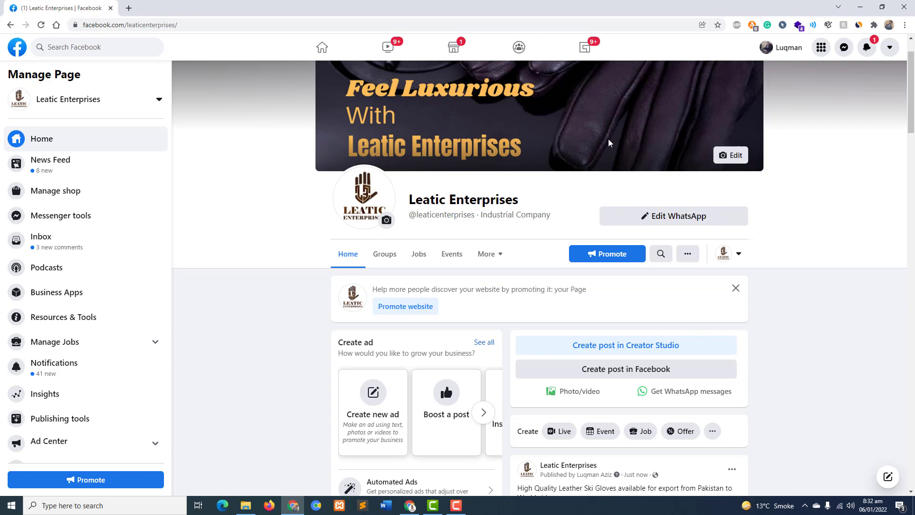
left_click(458, 509)
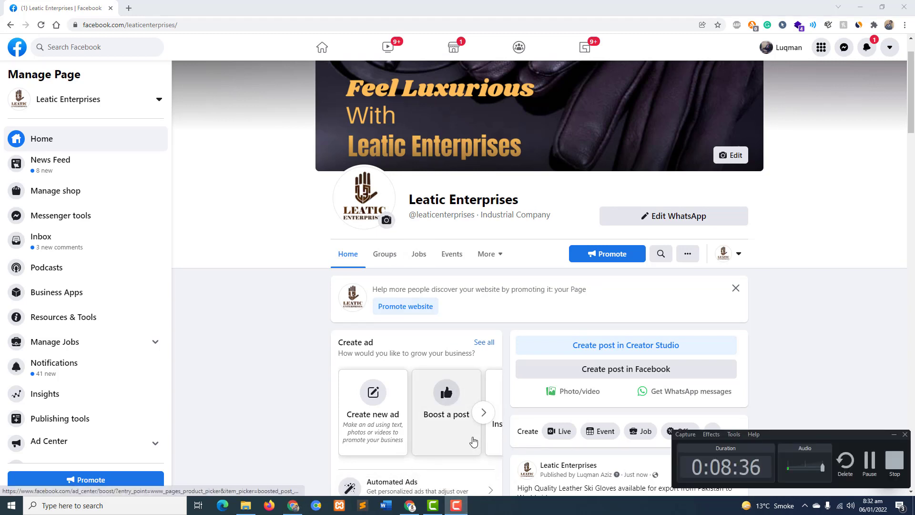